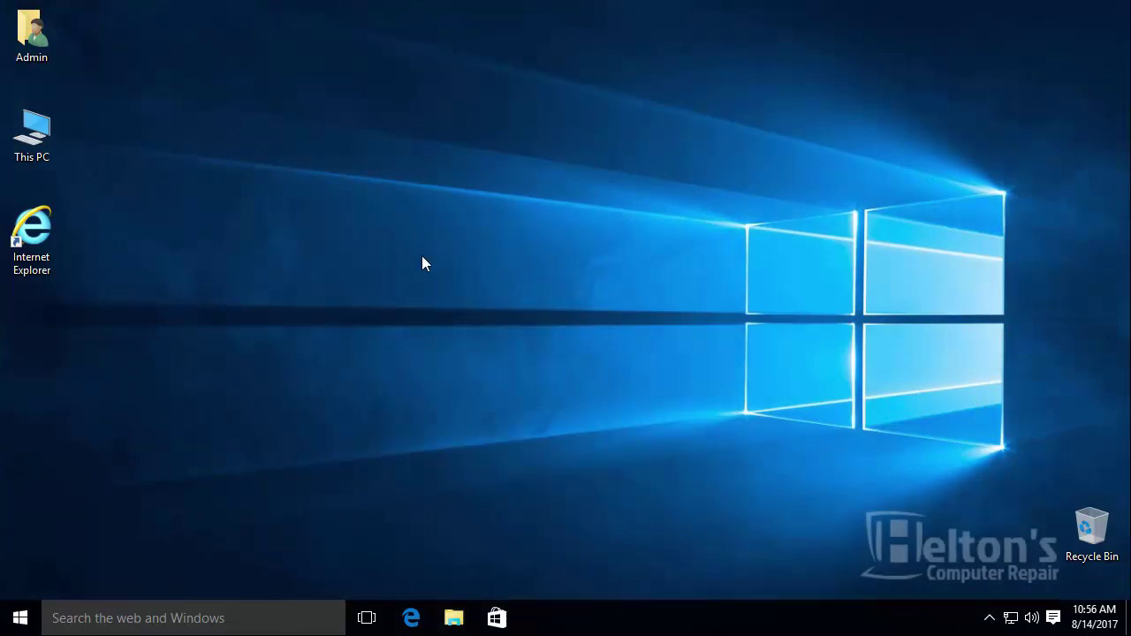
Set the desktop background to the night-sky picture with the green tent and show the desktop.
right_click(366, 169)
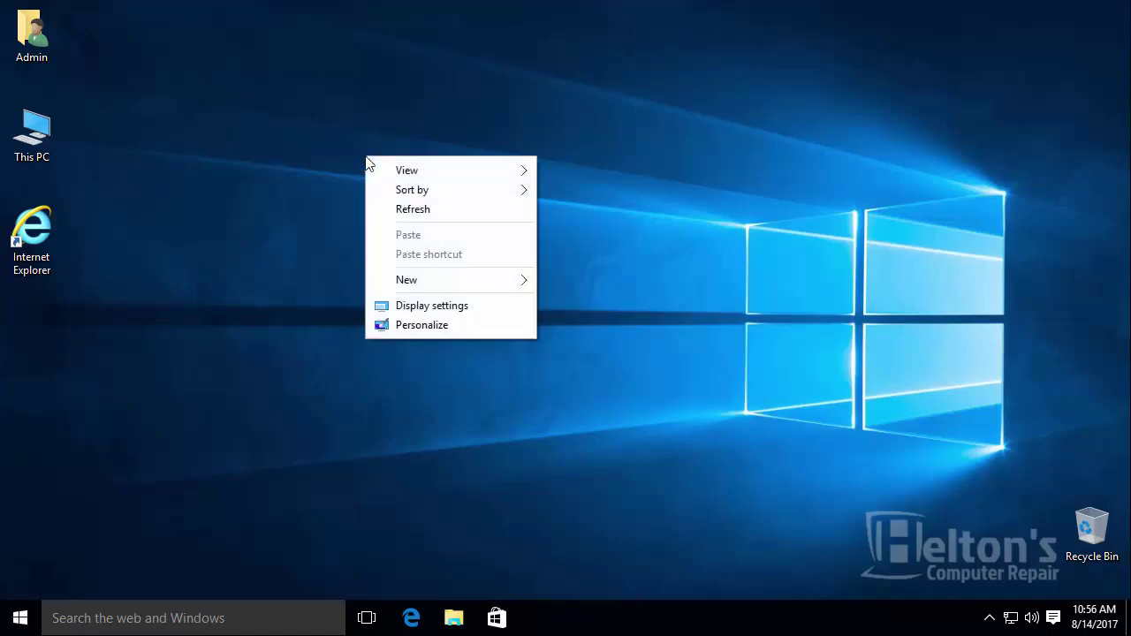
click(392, 323)
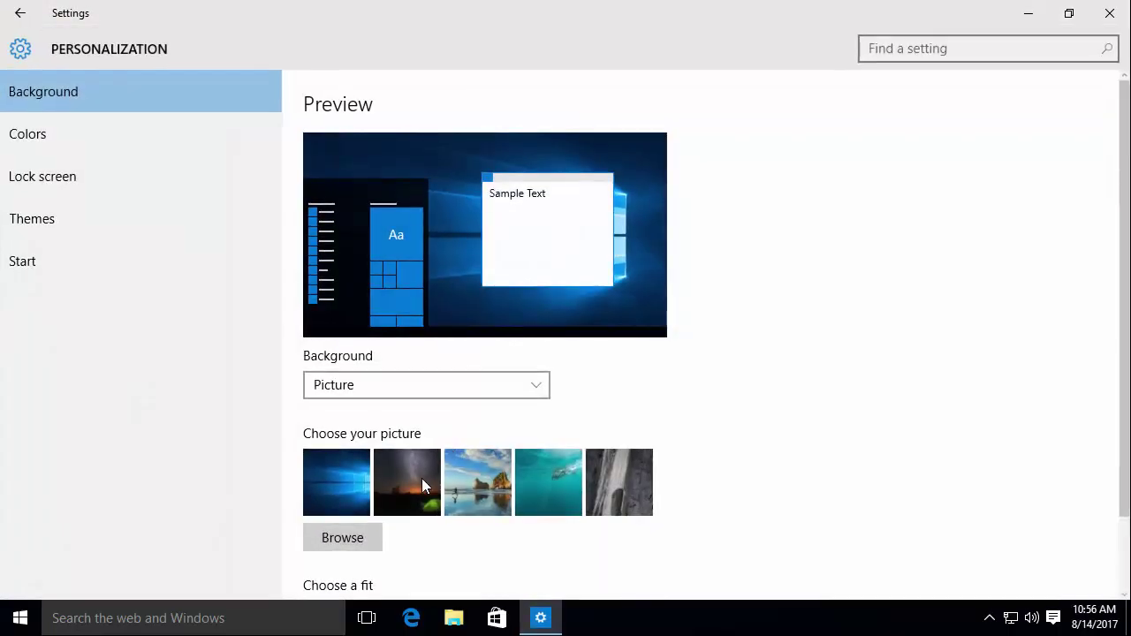
click(421, 478)
click(1025, 16)
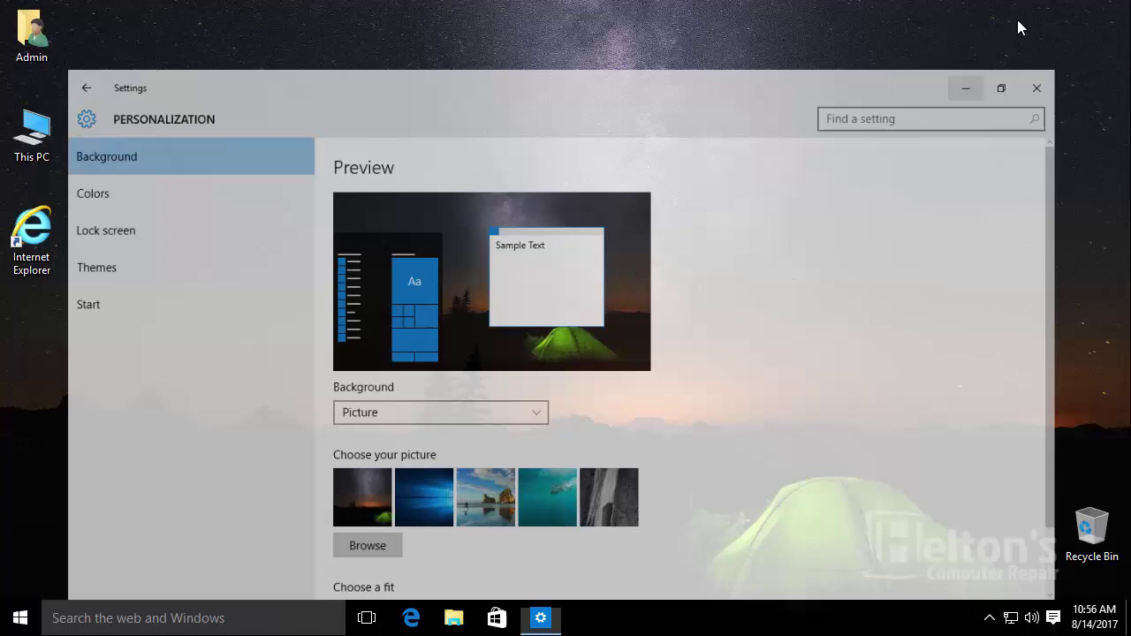
Change the desktop background to a solid blue color and show the desktop.
click(553, 628)
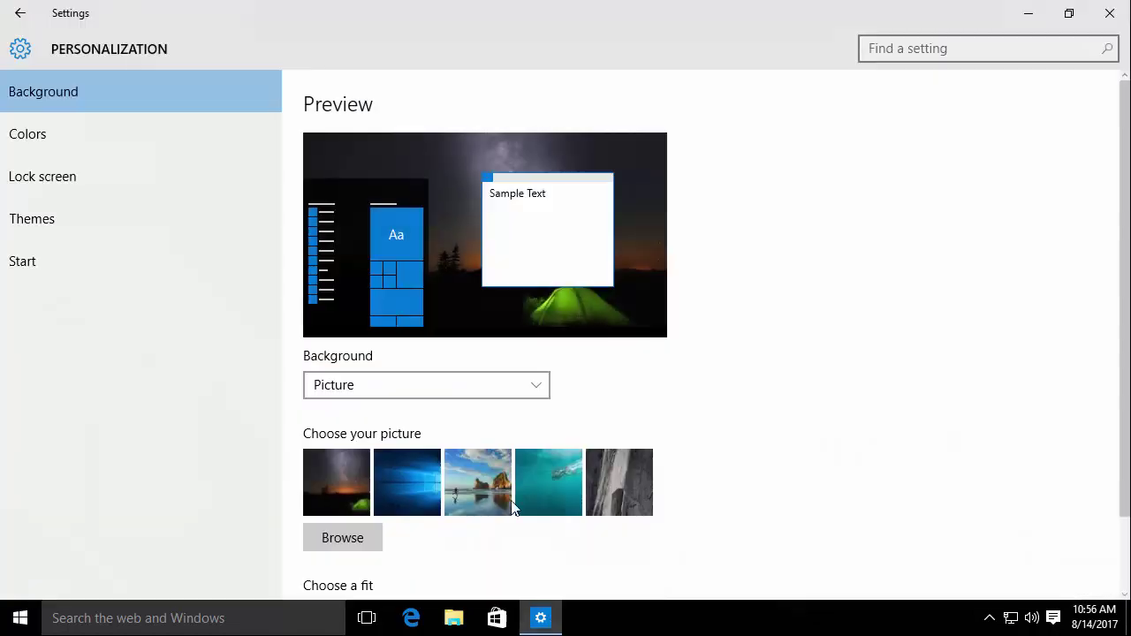
click(506, 381)
click(468, 434)
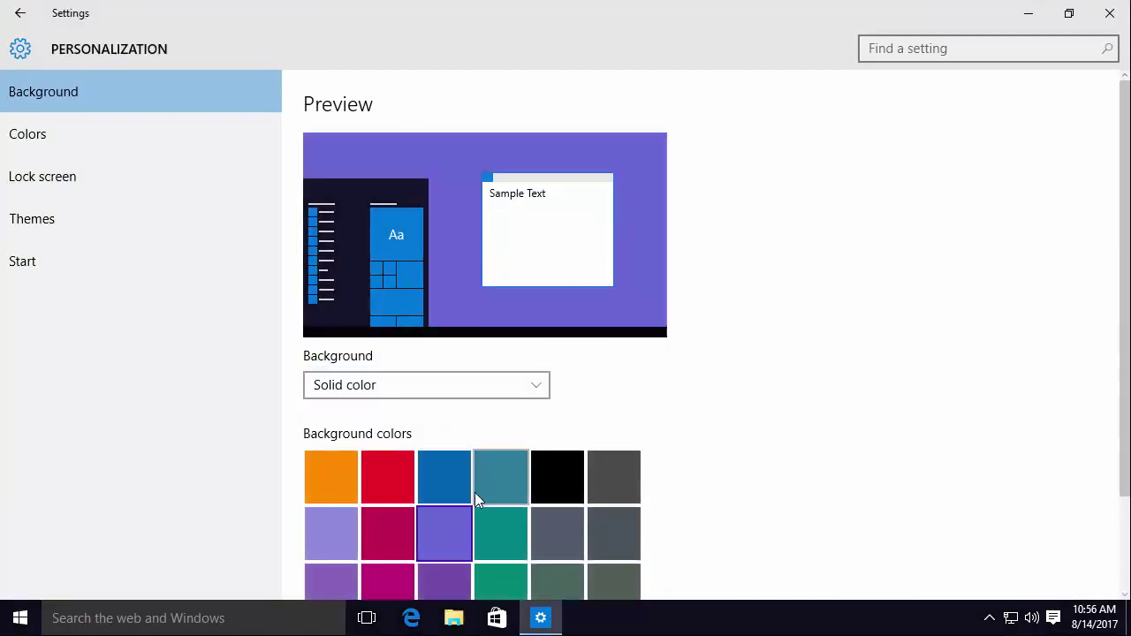
click(453, 473)
click(1027, 14)
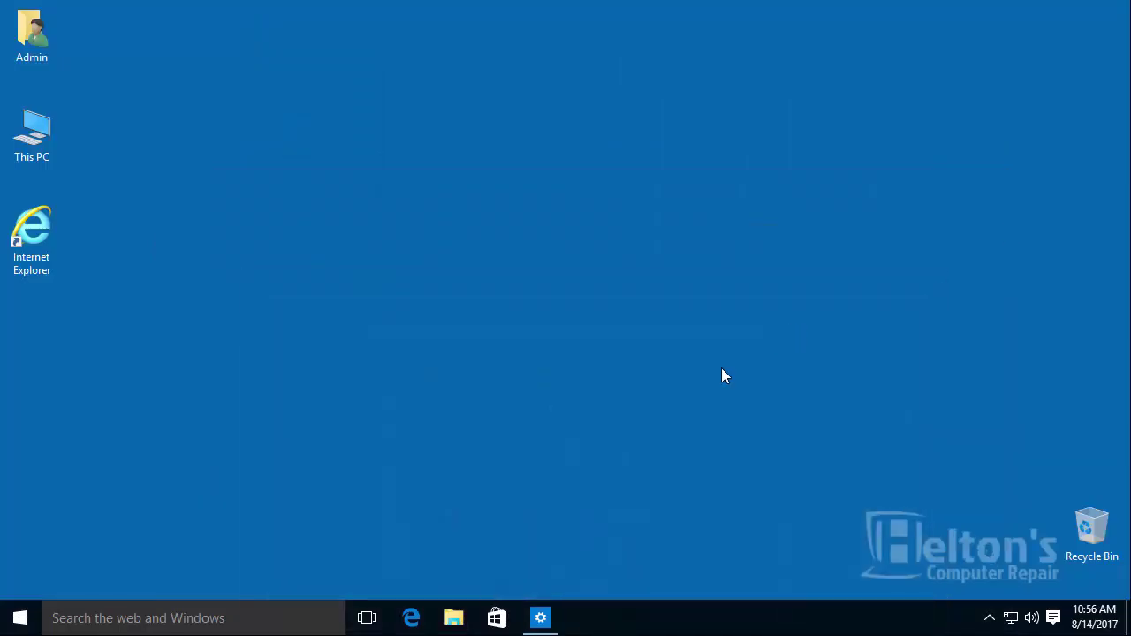
Switch the desktop background type to Slideshow and show the desktop.
click(542, 619)
click(521, 386)
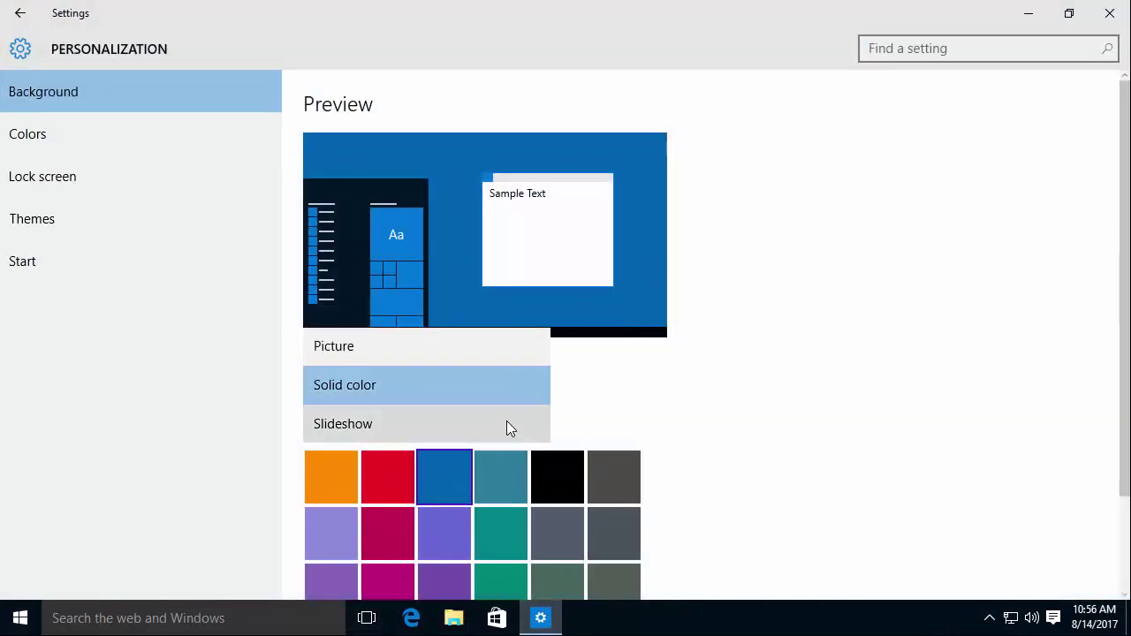
click(502, 428)
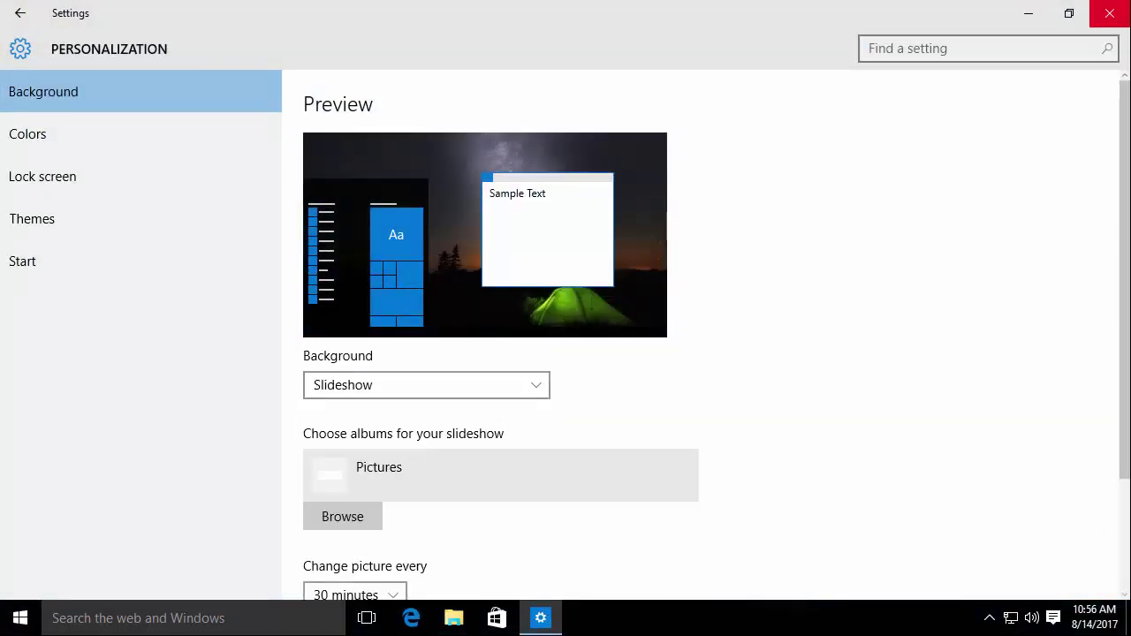
click(1030, 12)
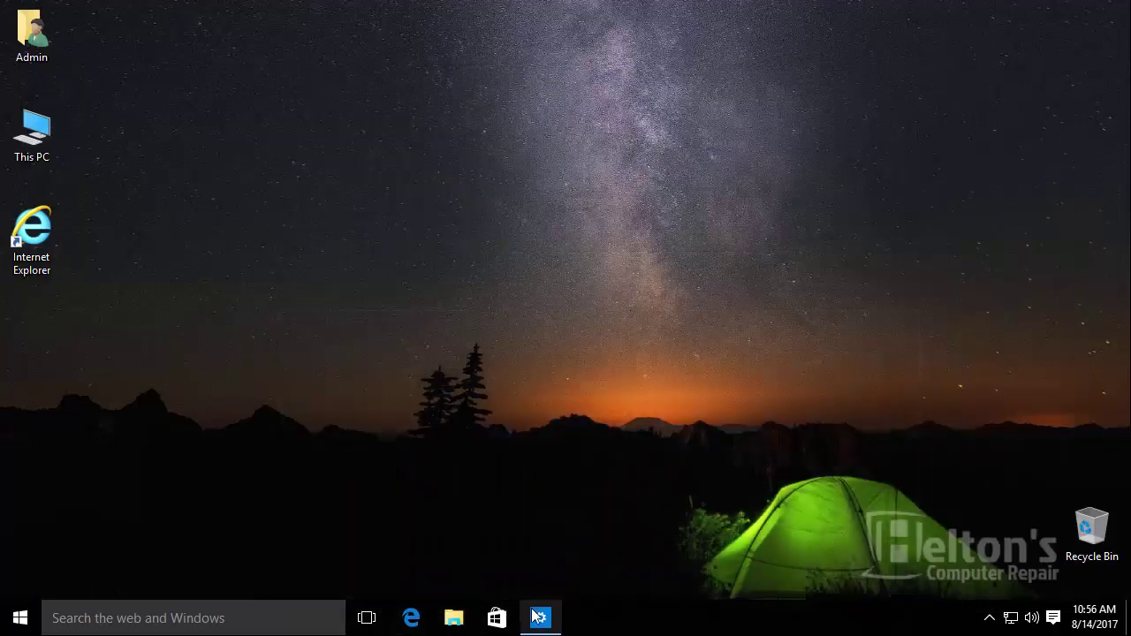
Set the background type back to Picture with the blue Windows logo image, and close the personalization settings.
click(540, 618)
click(517, 391)
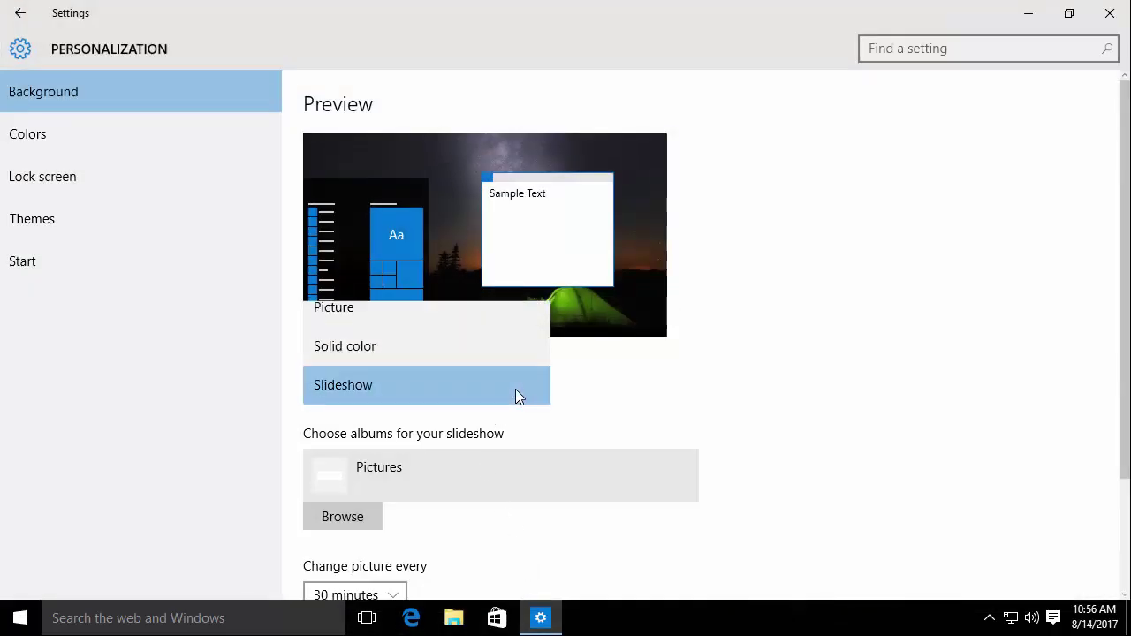
click(521, 325)
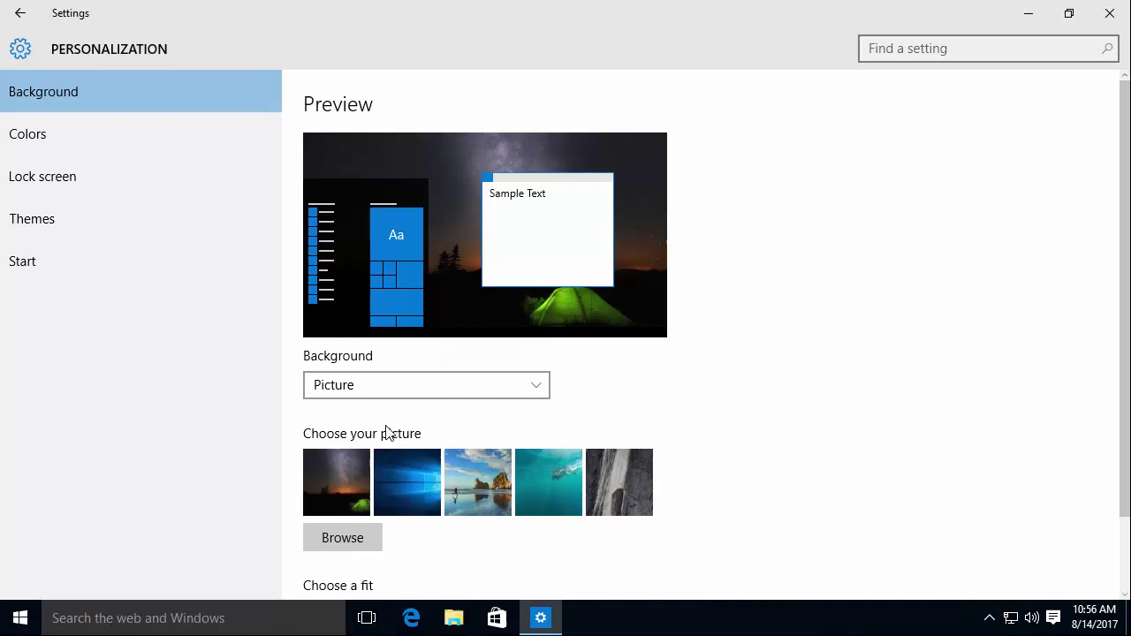
click(394, 477)
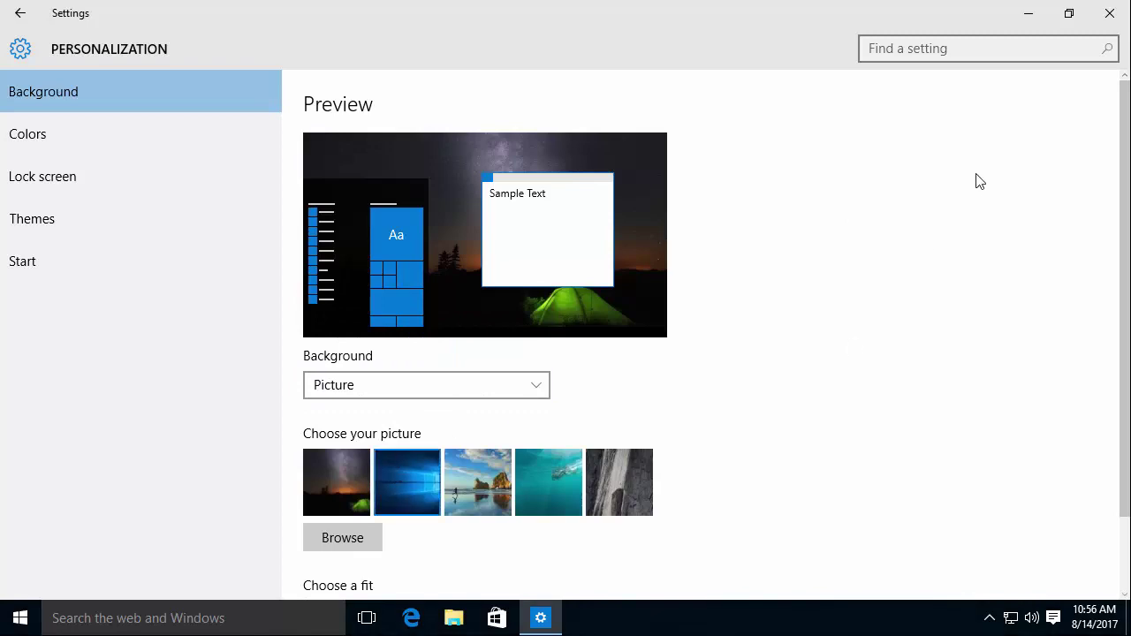
click(1106, 14)
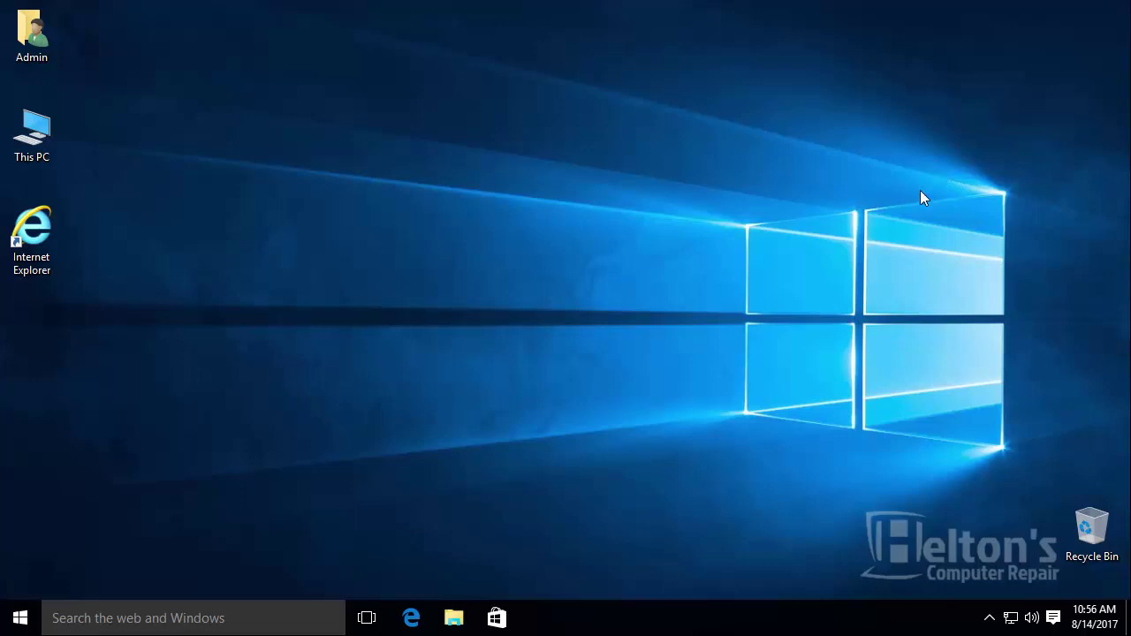
right_click(514, 157)
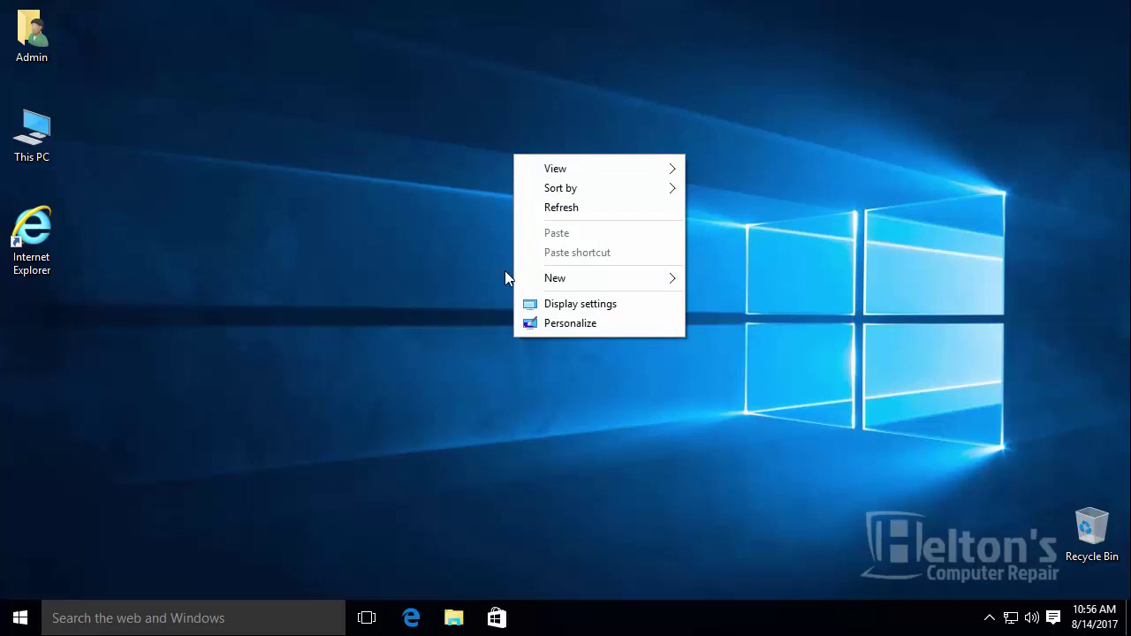
click(440, 274)
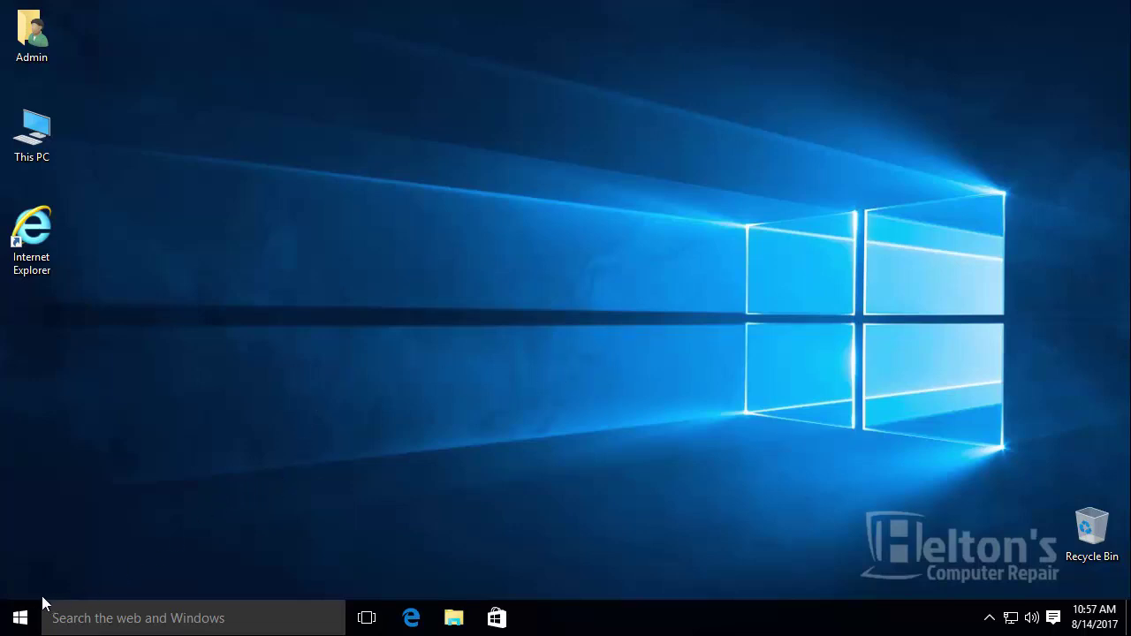
Launch the Local Group Policy Editor with gpedit.msc, maximize it and widen the policy tree to show full folder names.
click(130, 621)
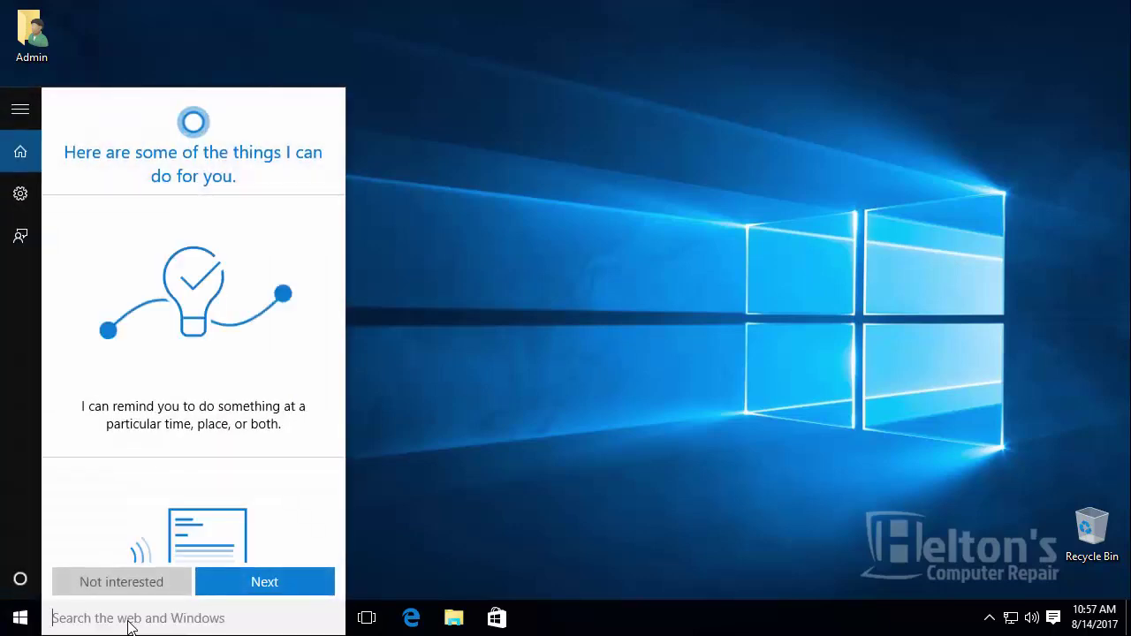
text(gpedit.msc)
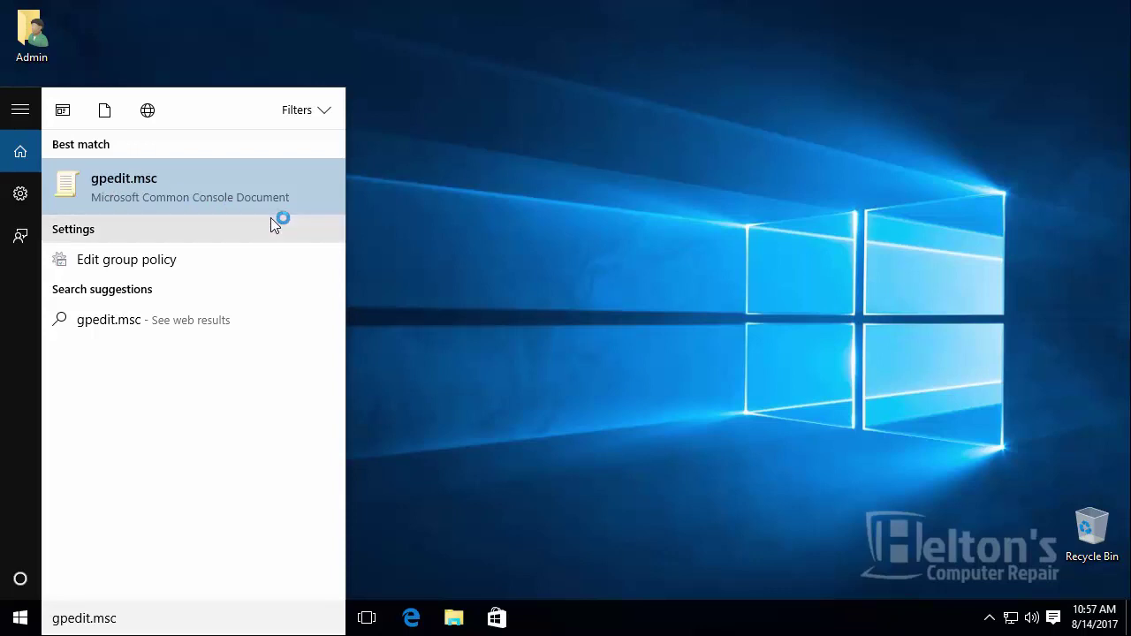
click(539, 251)
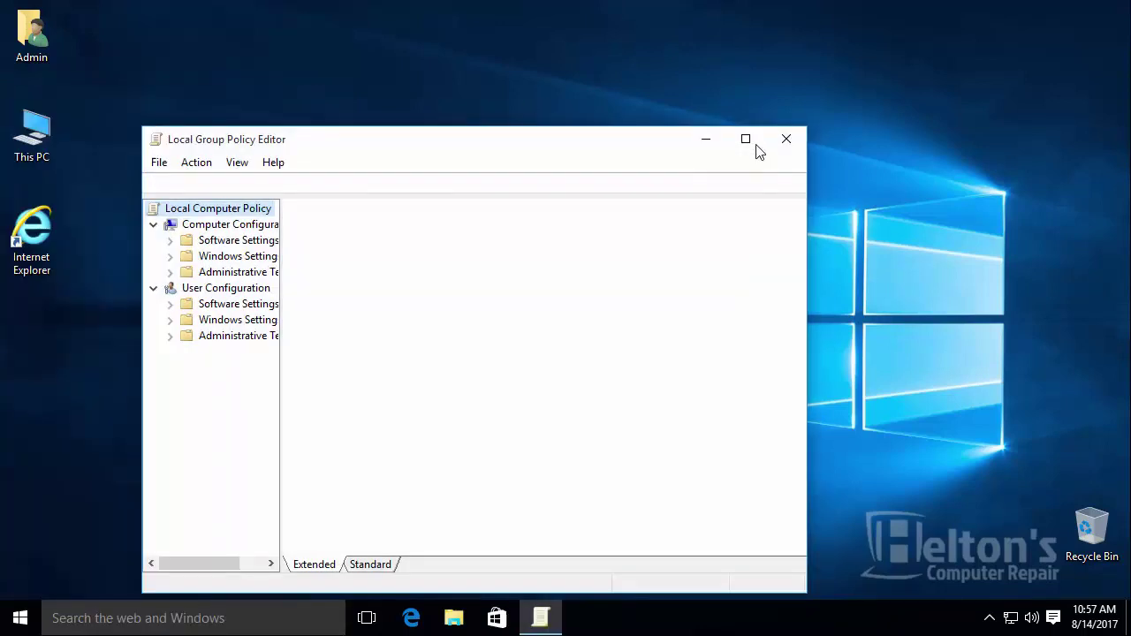
click(746, 139)
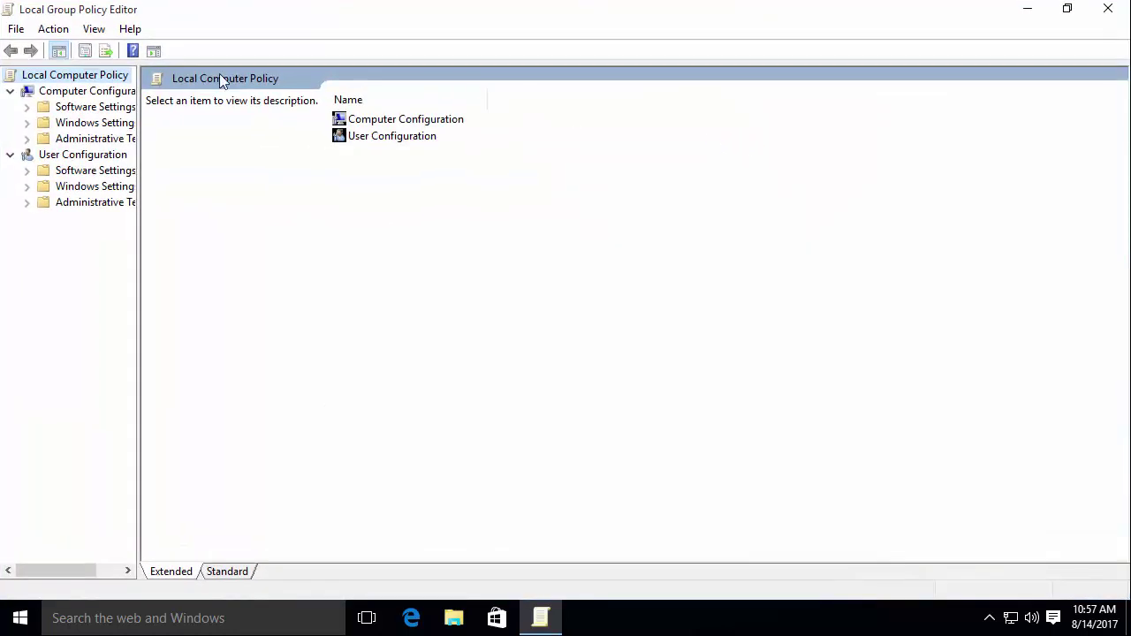
drag(138, 130, 182, 124)
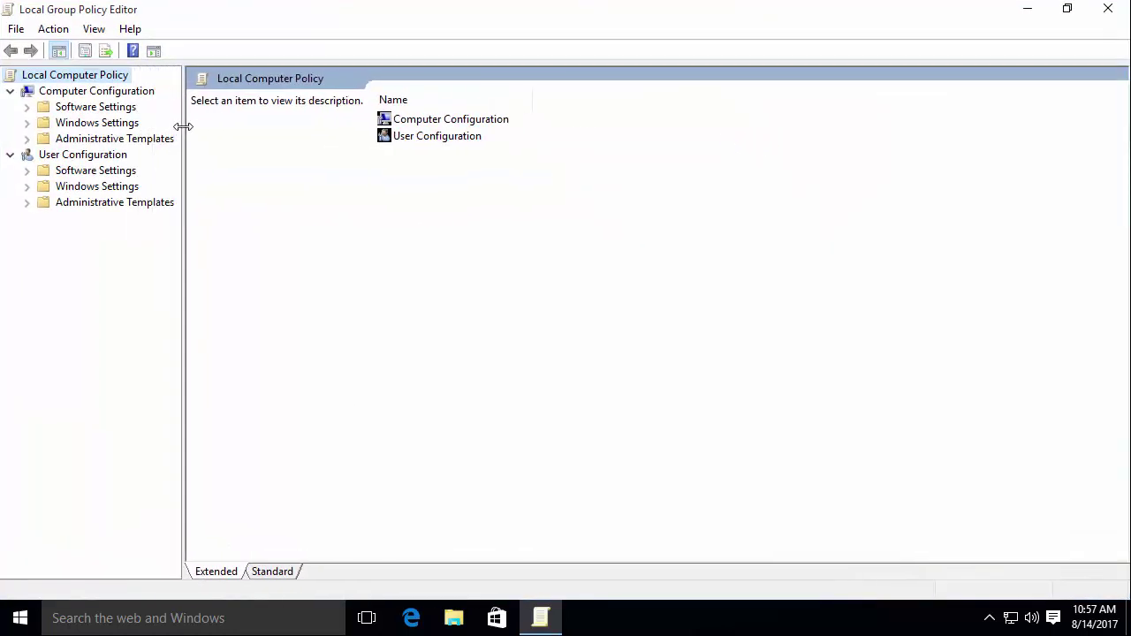
Open the Personalization policies under User Configuration, Administrative Templates, Control Panel.
click(82, 157)
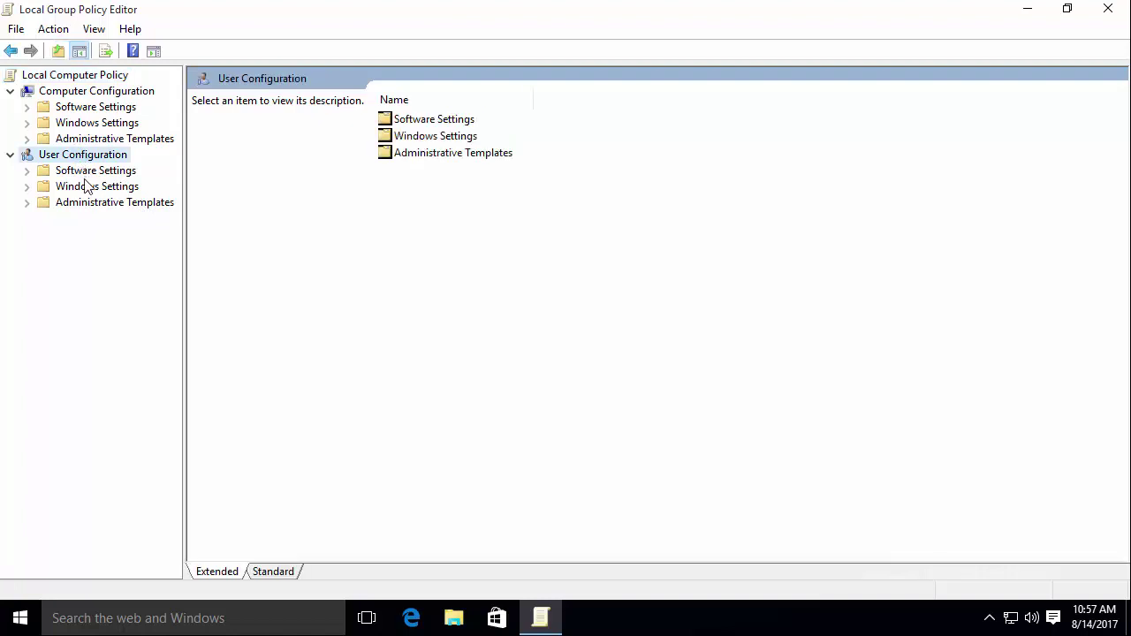
click(82, 206)
double_click(82, 206)
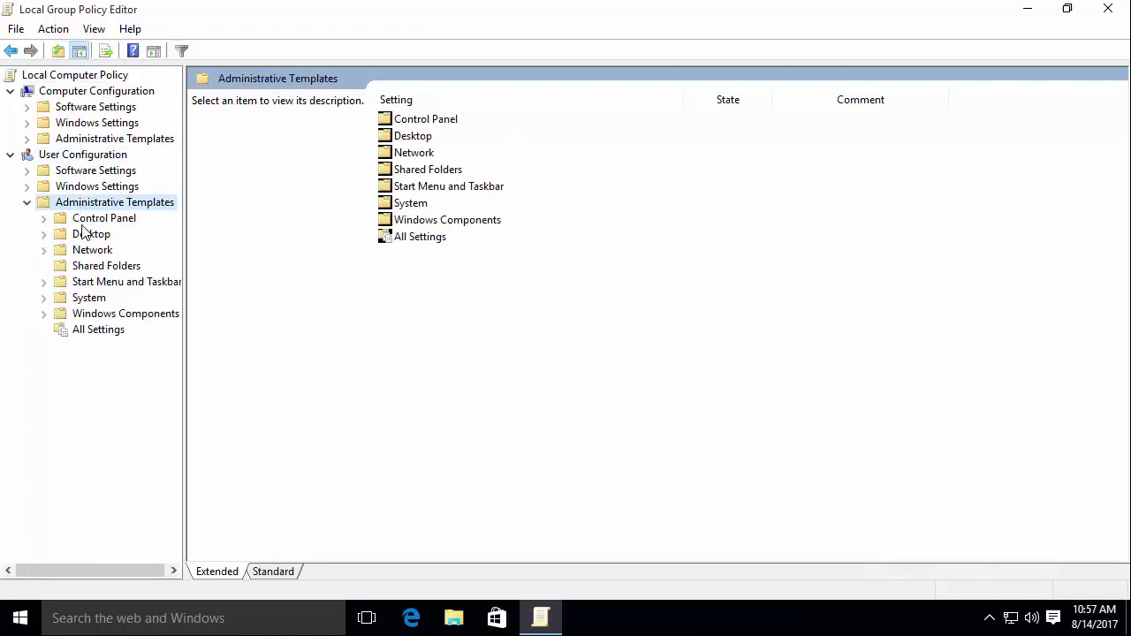
double_click(88, 221)
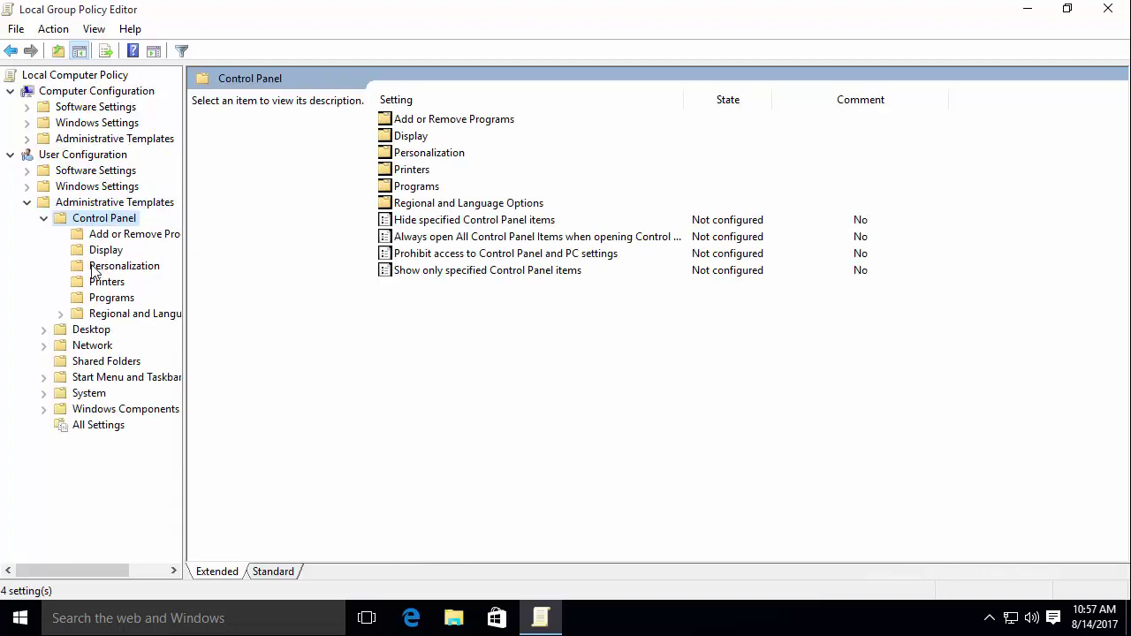
click(94, 270)
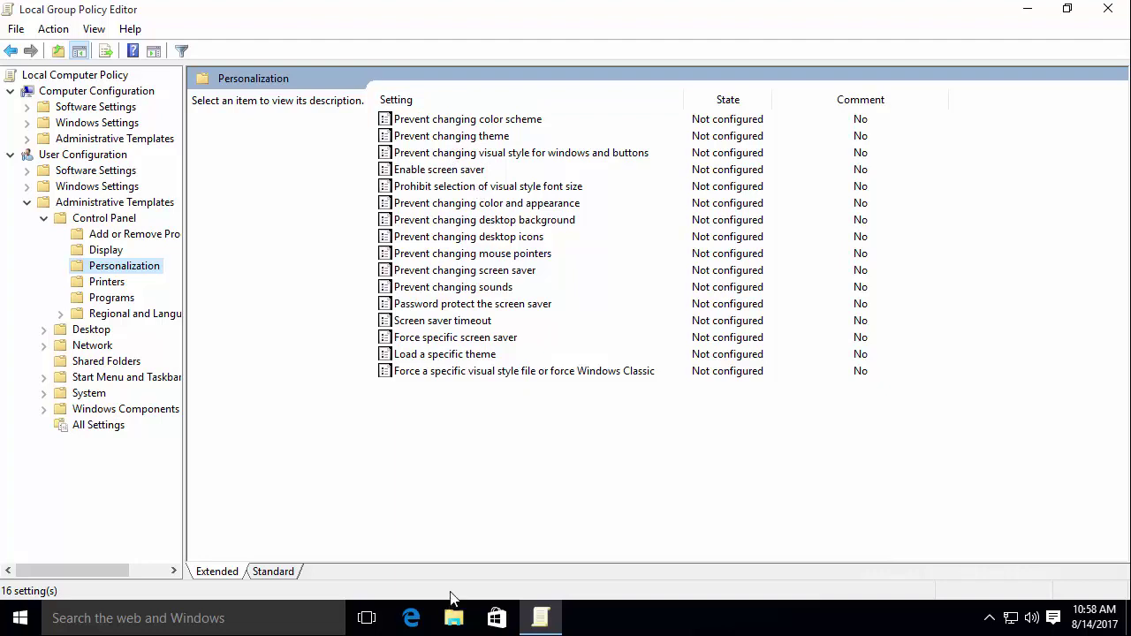
click(478, 226)
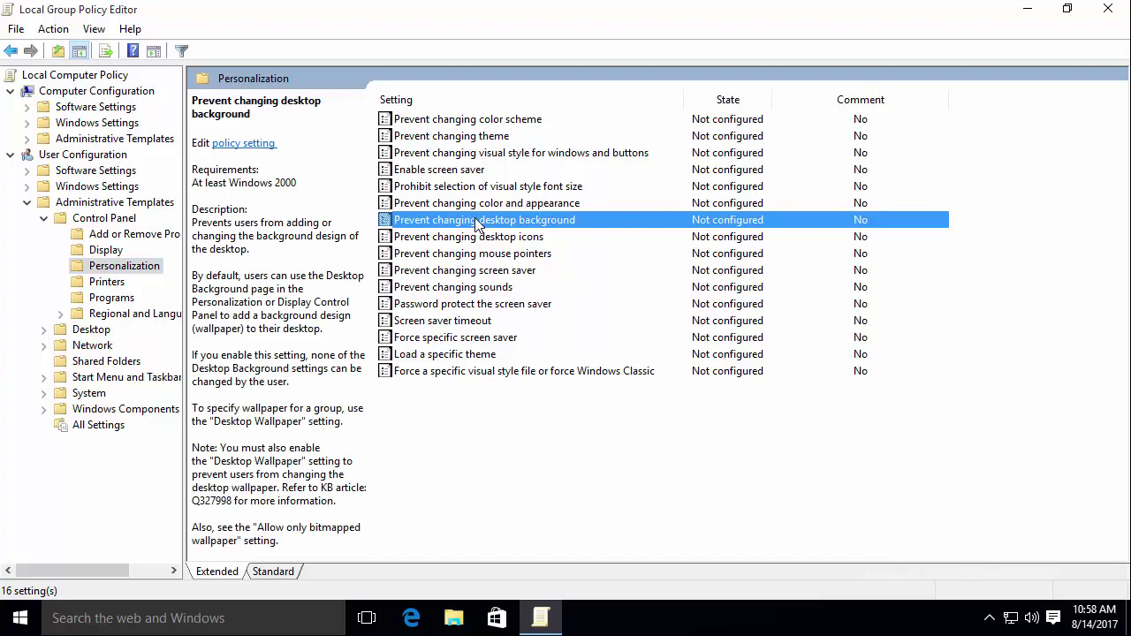
double_click(475, 221)
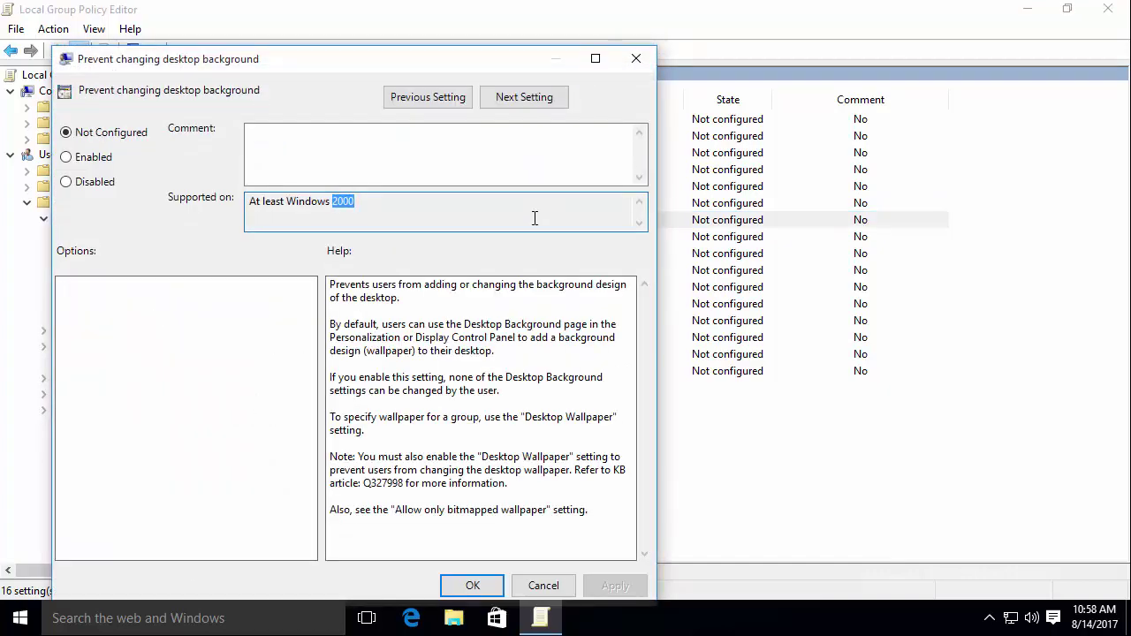
click(634, 61)
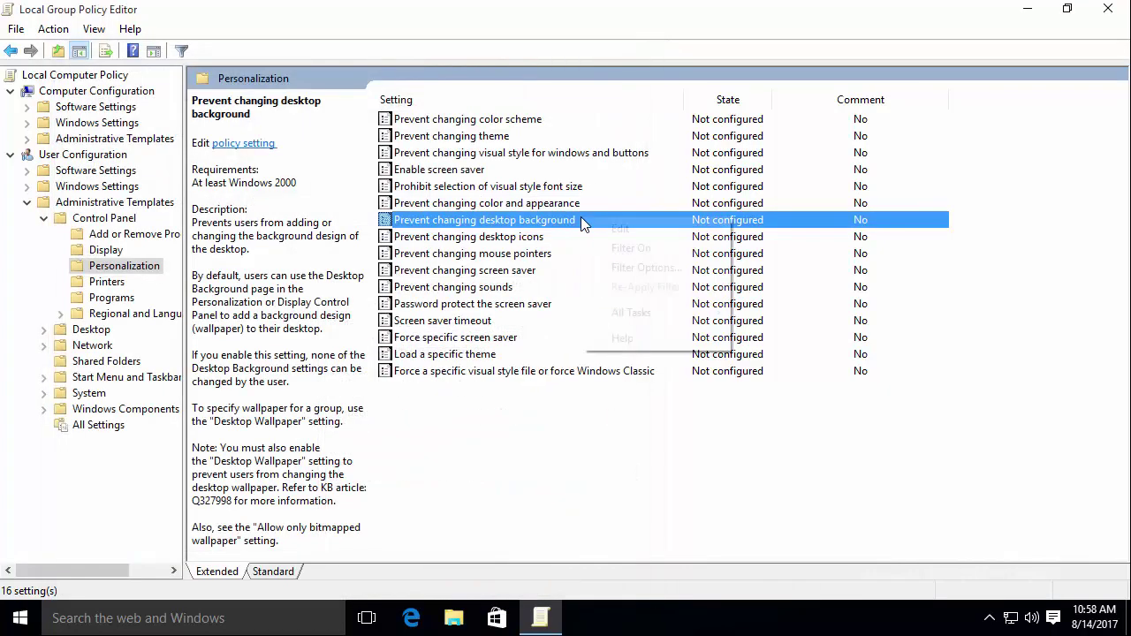
Set the "Prevent changing desktop background" policy to Enabled and apply it.
right_click(580, 216)
click(609, 226)
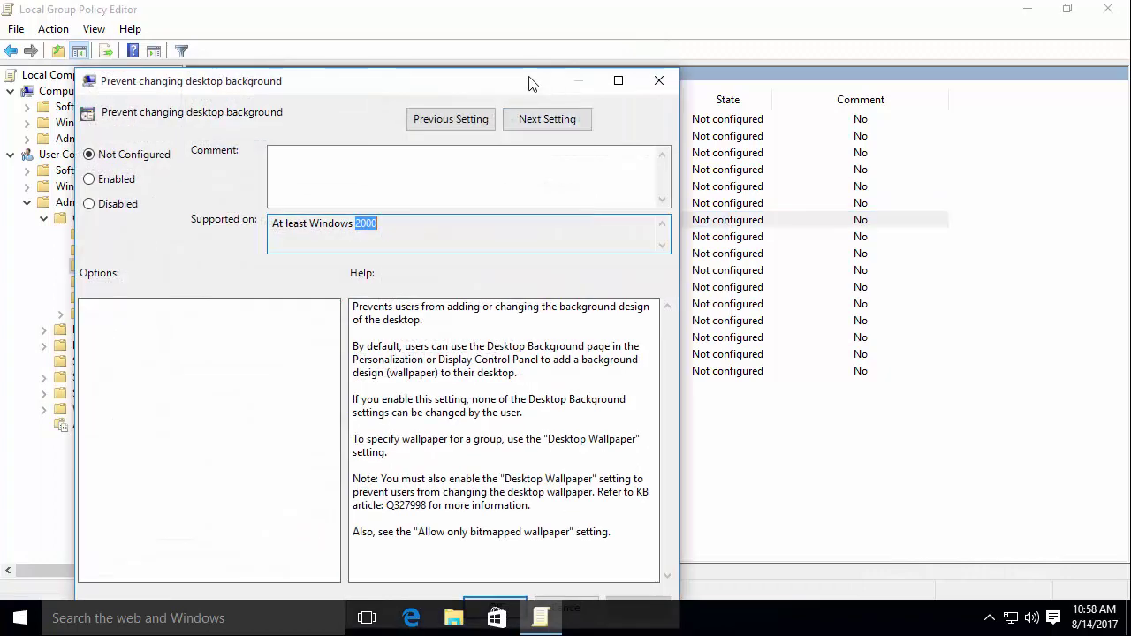
drag(530, 83, 555, 20)
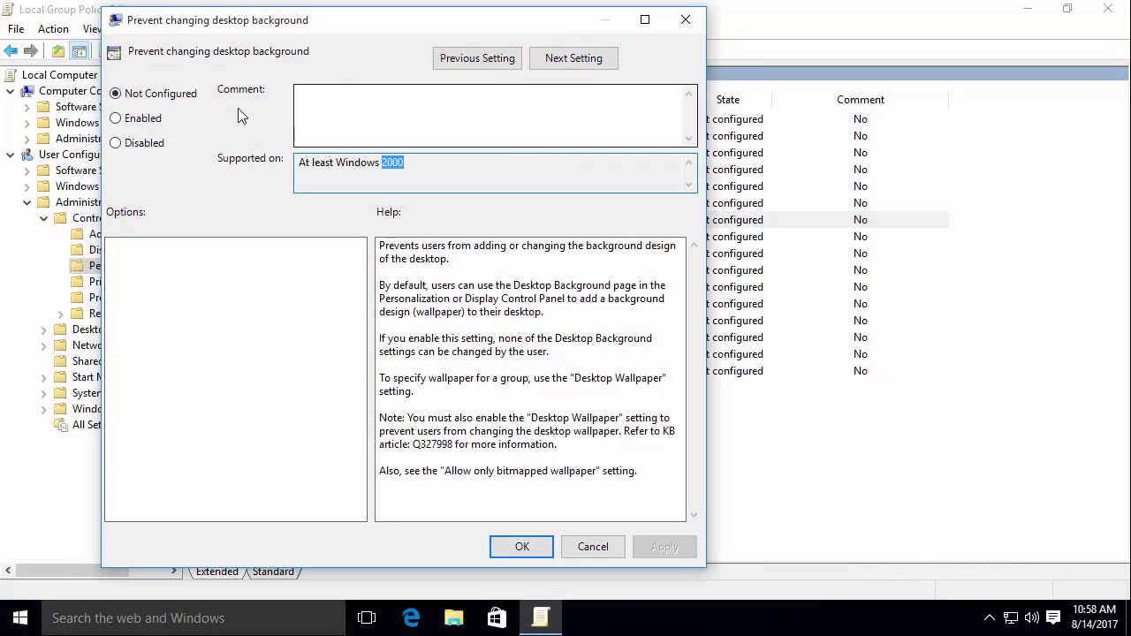
click(137, 119)
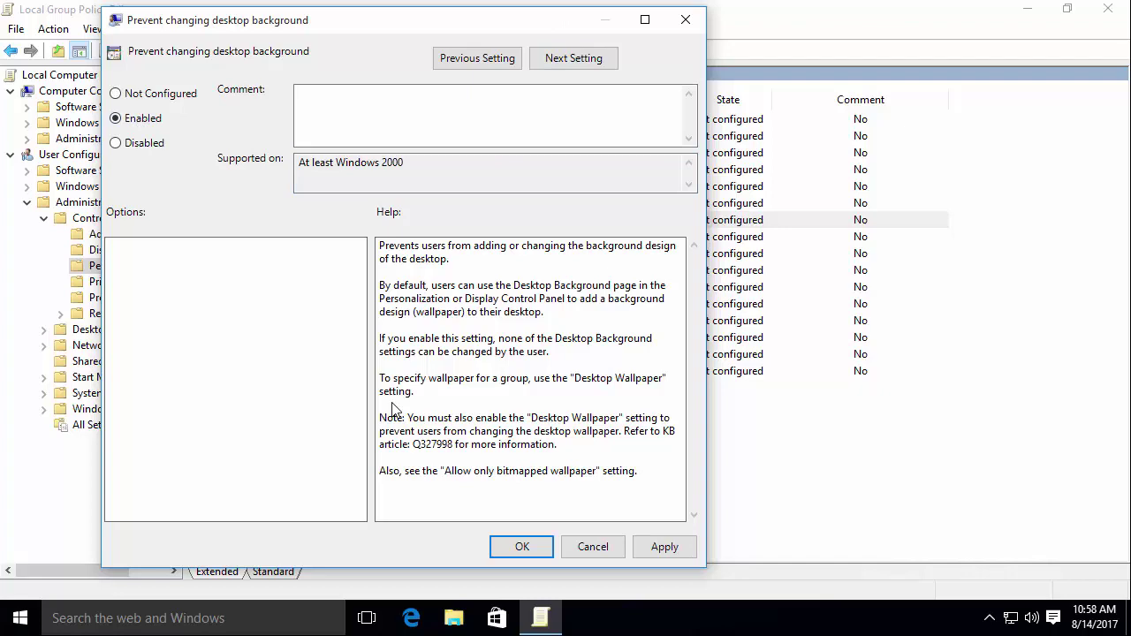
click(645, 554)
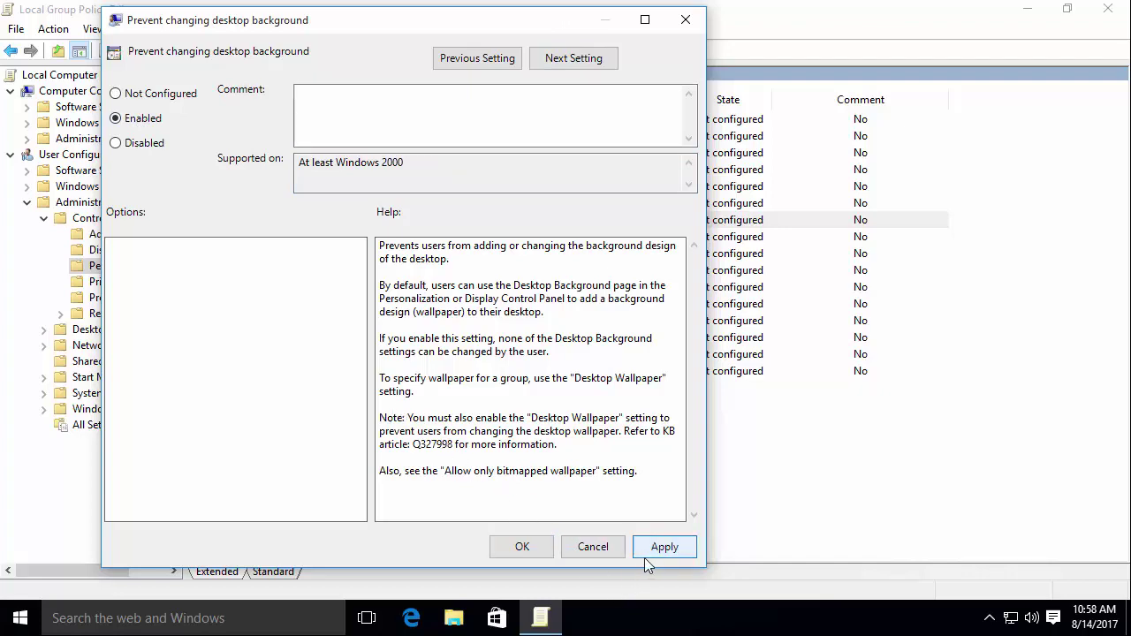
click(523, 547)
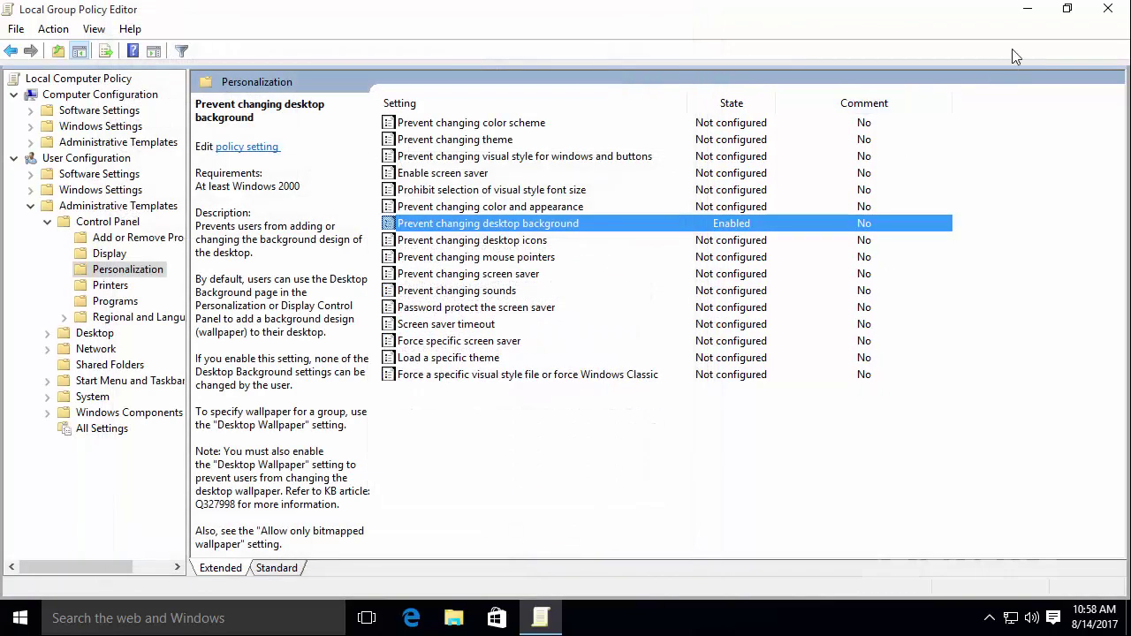
Minimize the policy editor and open the desktop's personalization settings to check whether the background options are locked.
click(1028, 9)
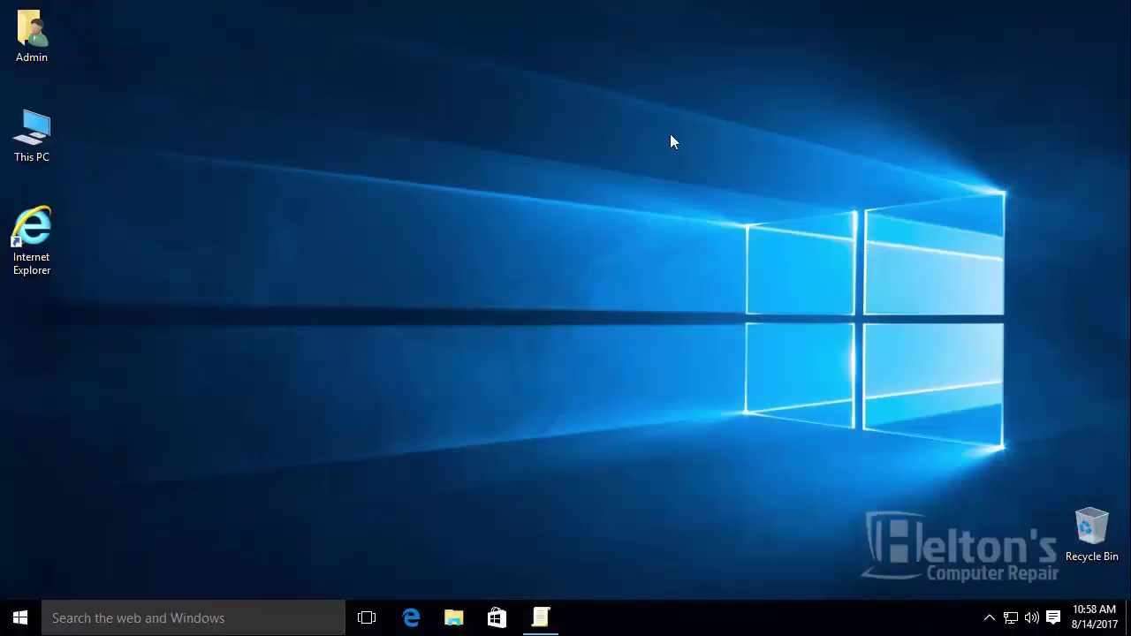
right_click(445, 174)
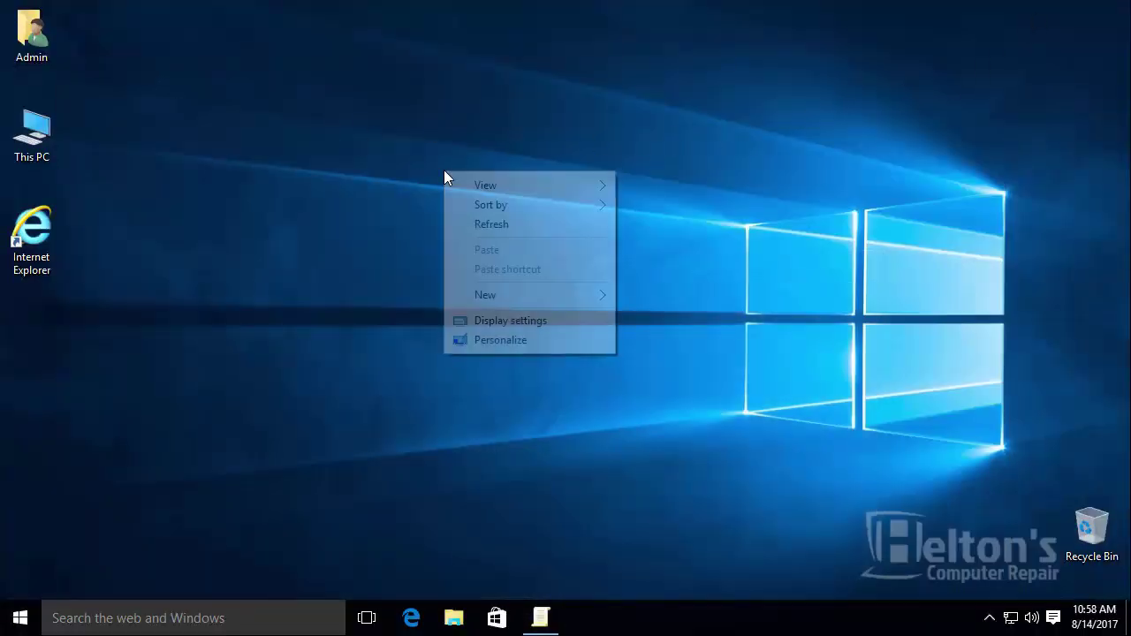
click(500, 340)
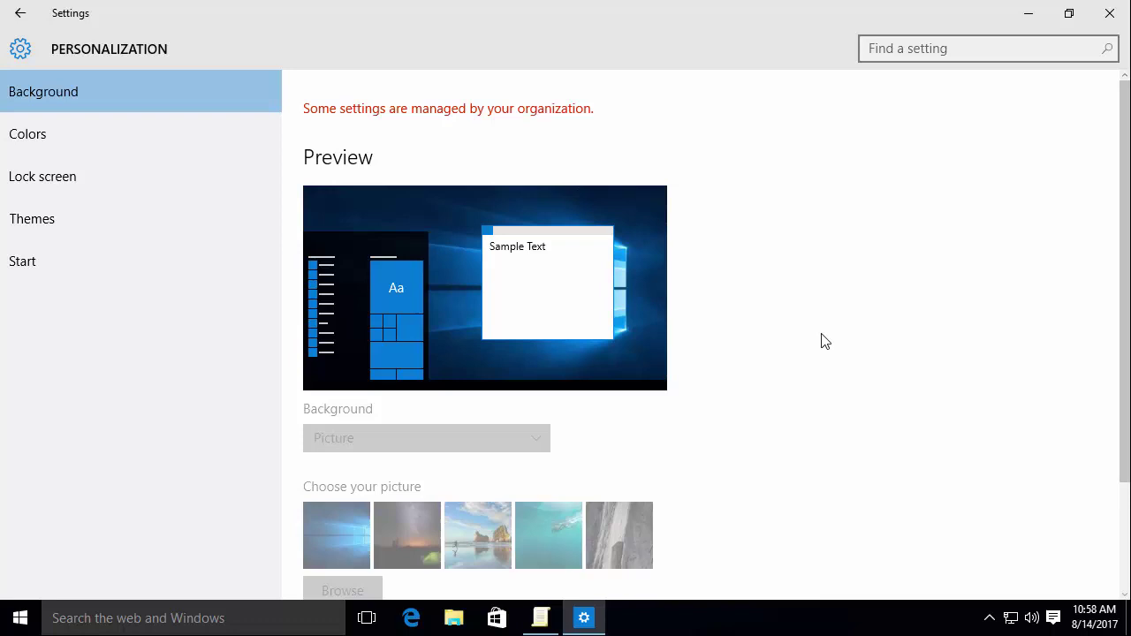
Look over the background options in the personalization settings, and close both Settings and the Local Group Policy Editor.
scroll(699, 381, down, 3)
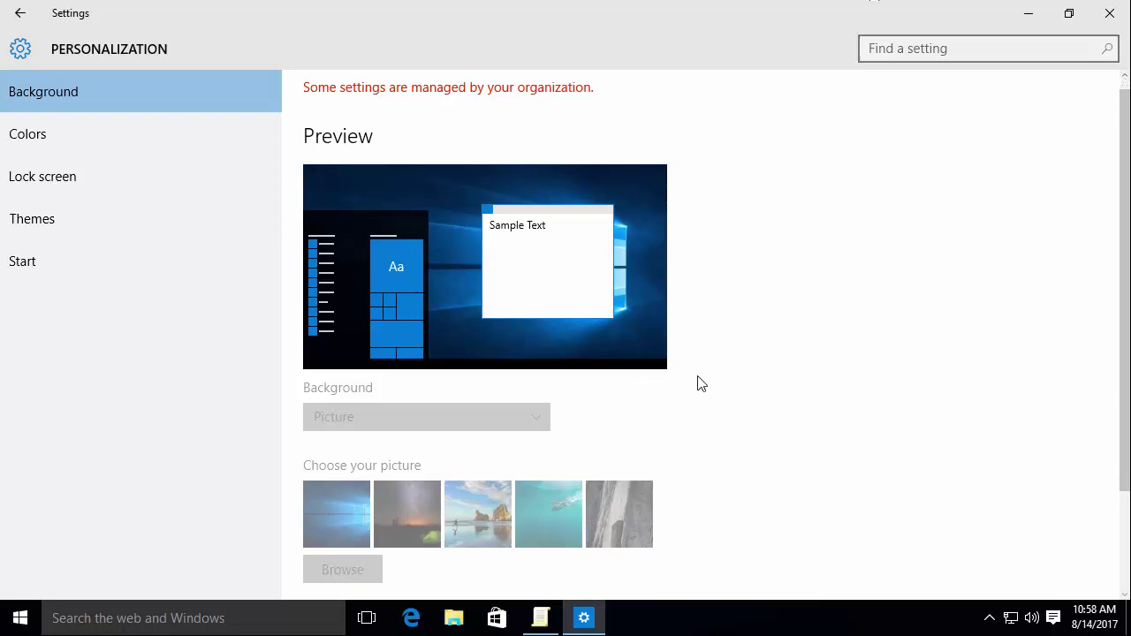
click(1108, 13)
click(544, 616)
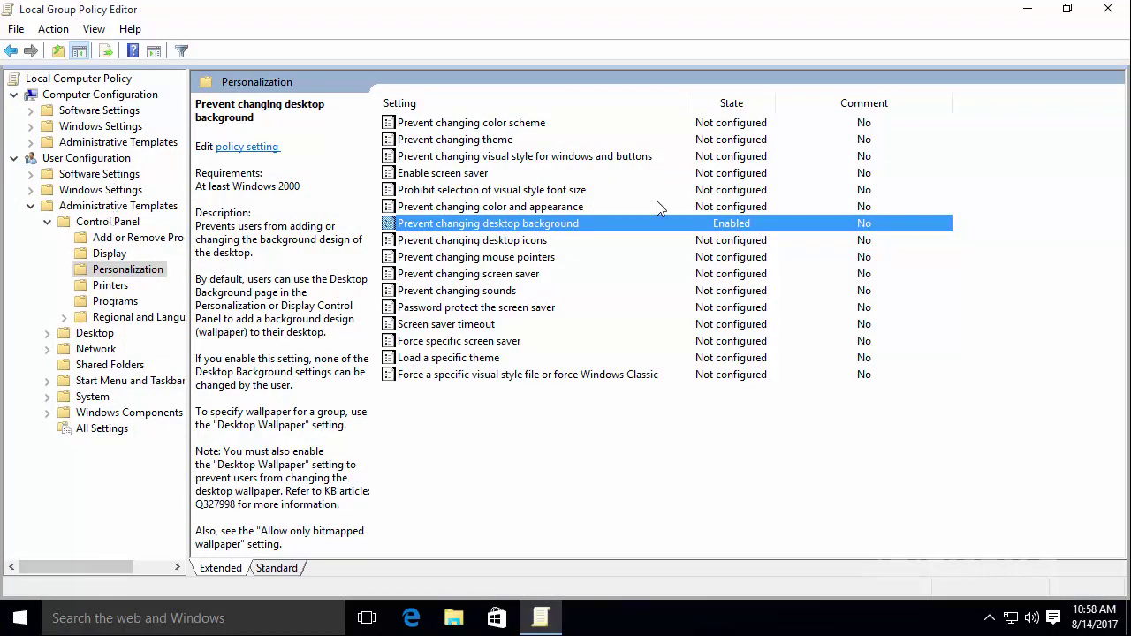
click(1112, 12)
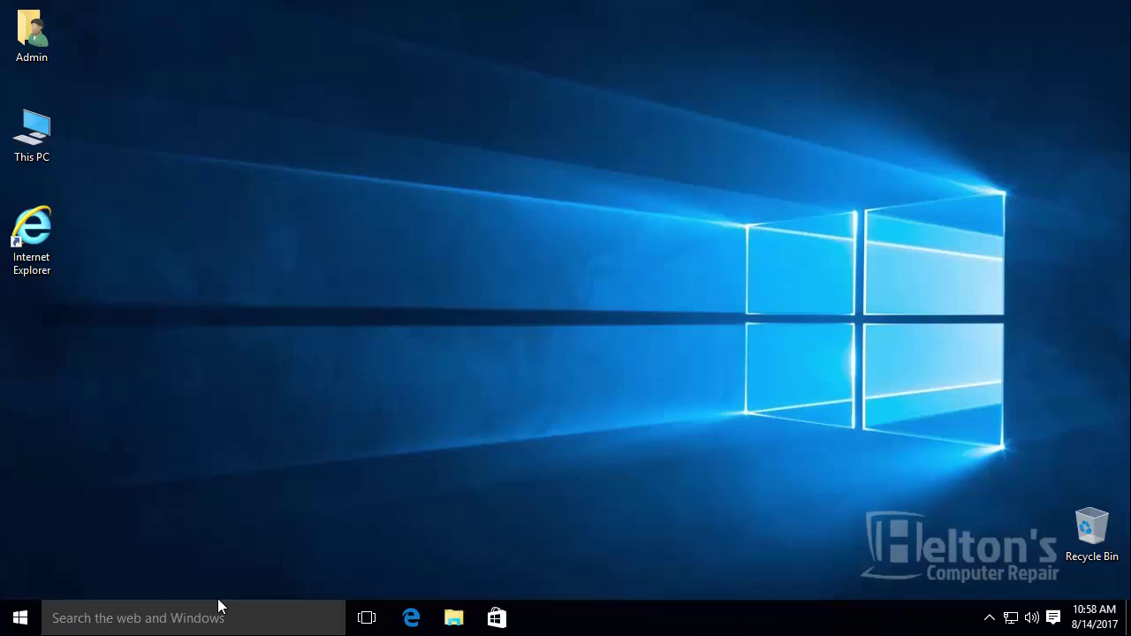
Reopen the Local Group Policy Editor with gpedit.msc, maximize it and widen the policy tree to show full folder names.
click(20, 617)
text(g)
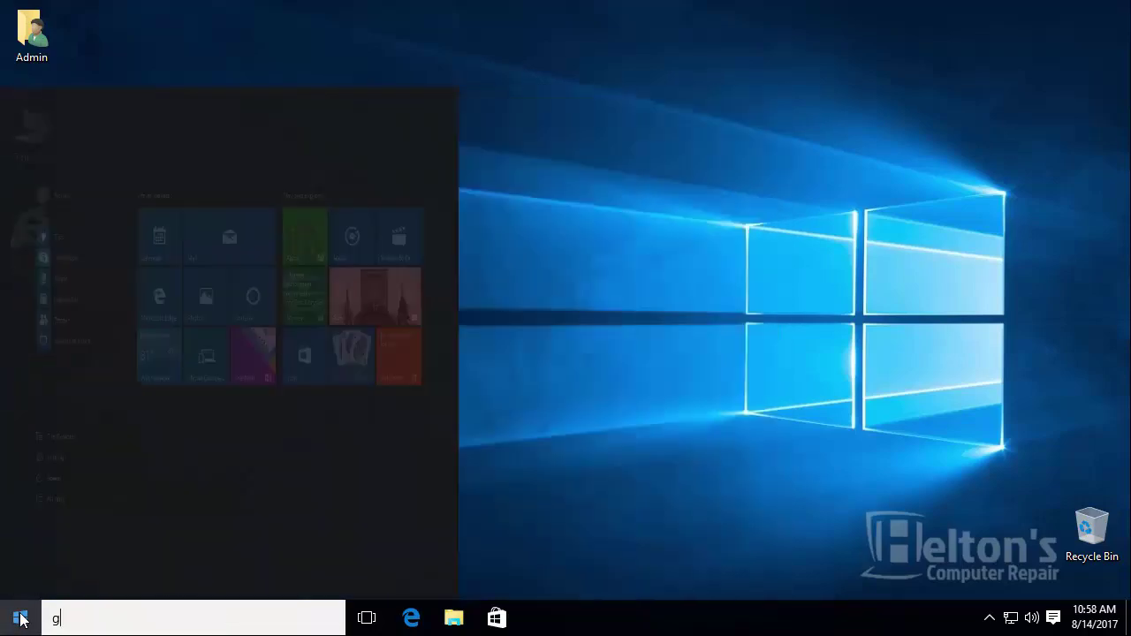
text(pedit.msc)
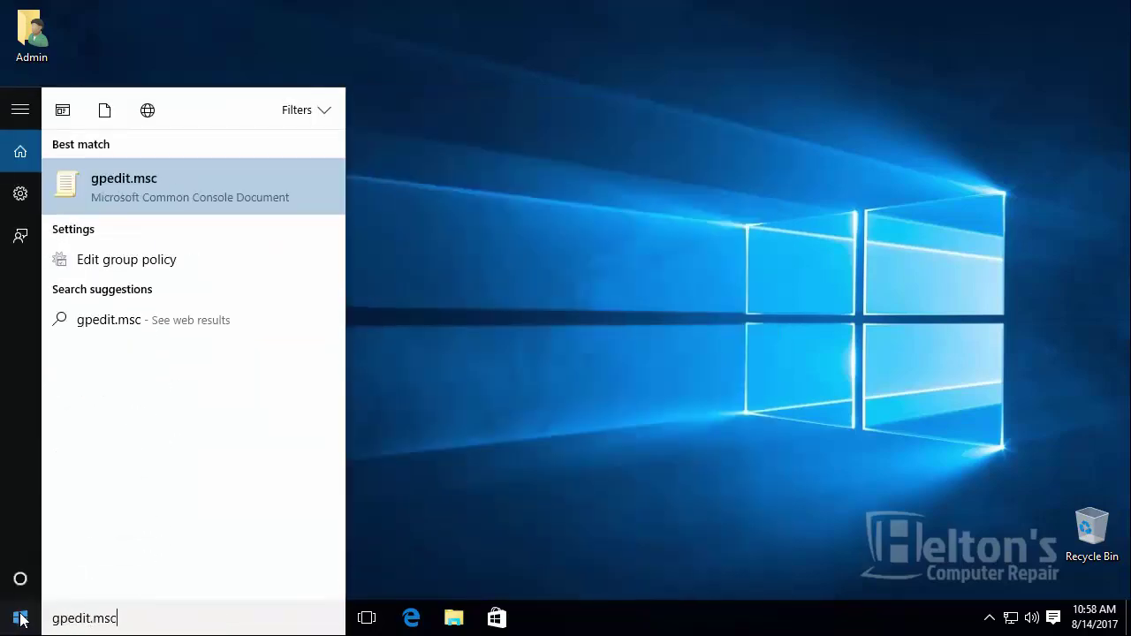
key(Return)
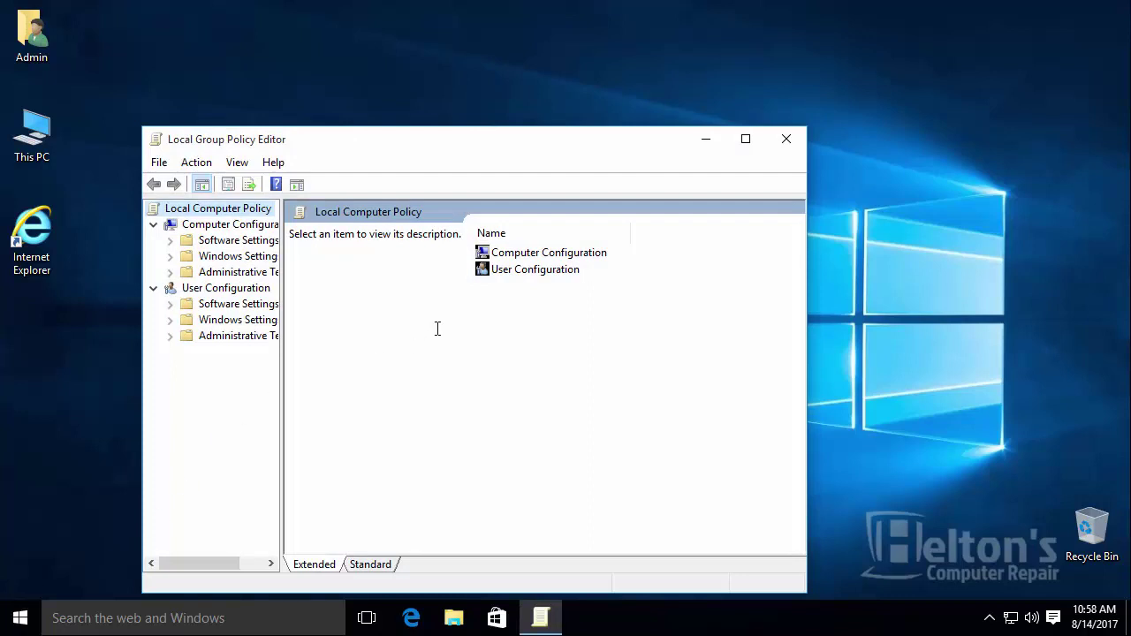
double_click(535, 140)
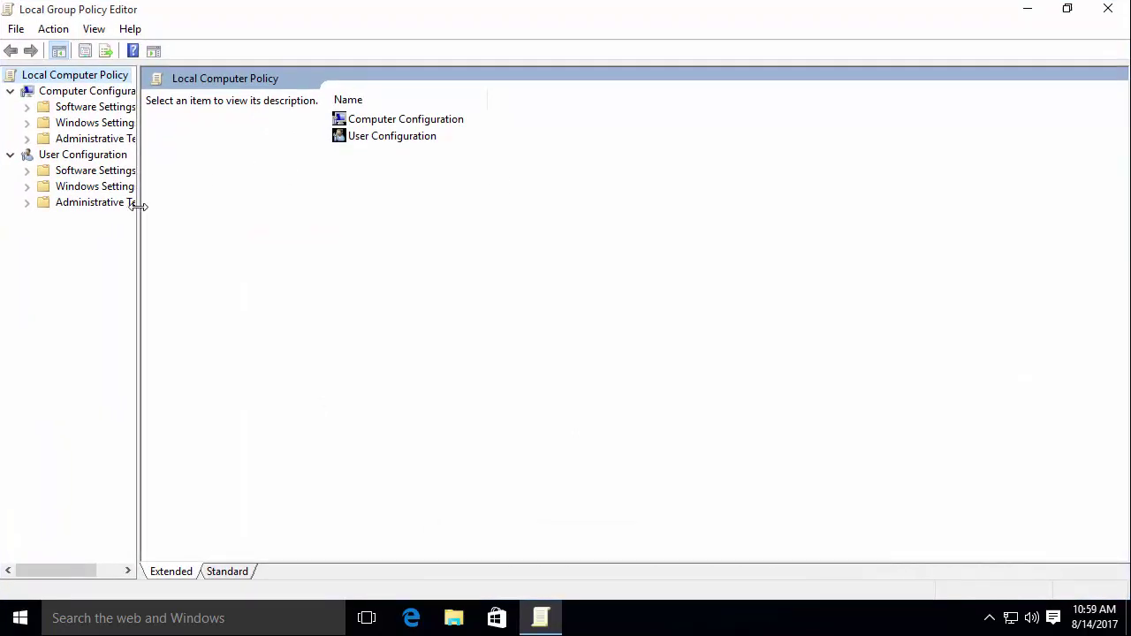
drag(138, 206, 186, 223)
Open the Personalization policies under User Configuration, Administrative Templates, Control Panel.
click(104, 155)
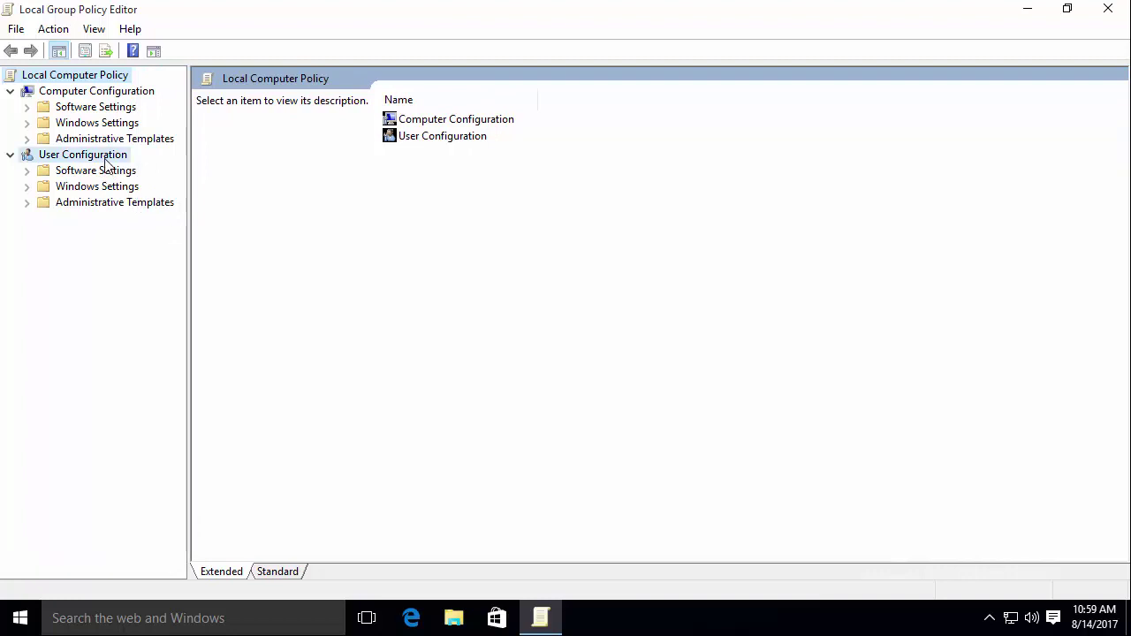
double_click(112, 205)
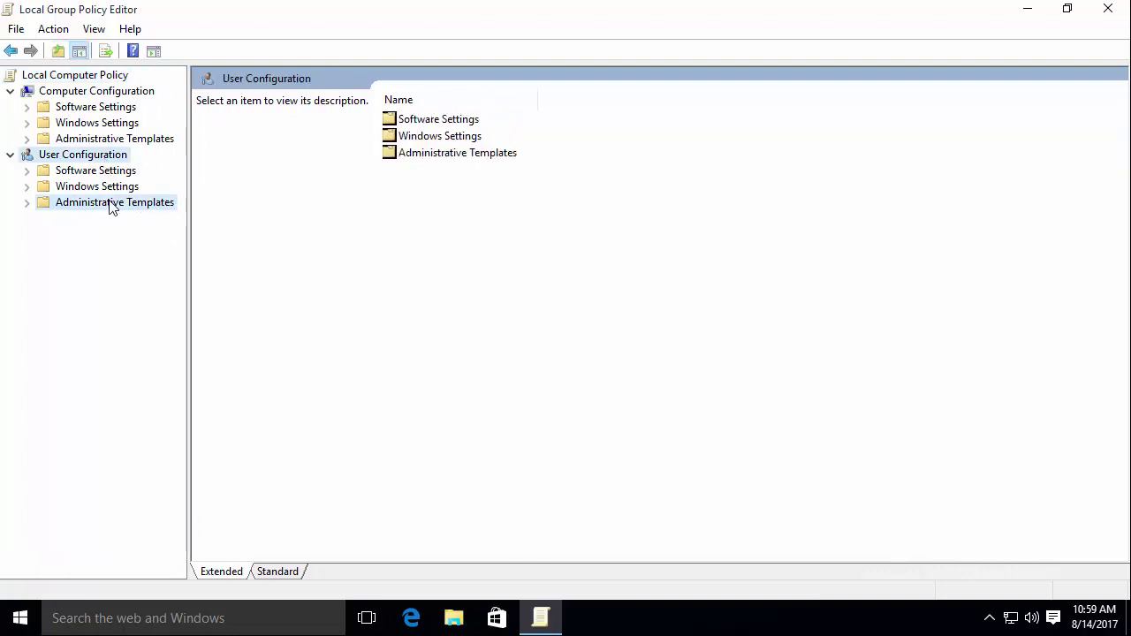
double_click(107, 220)
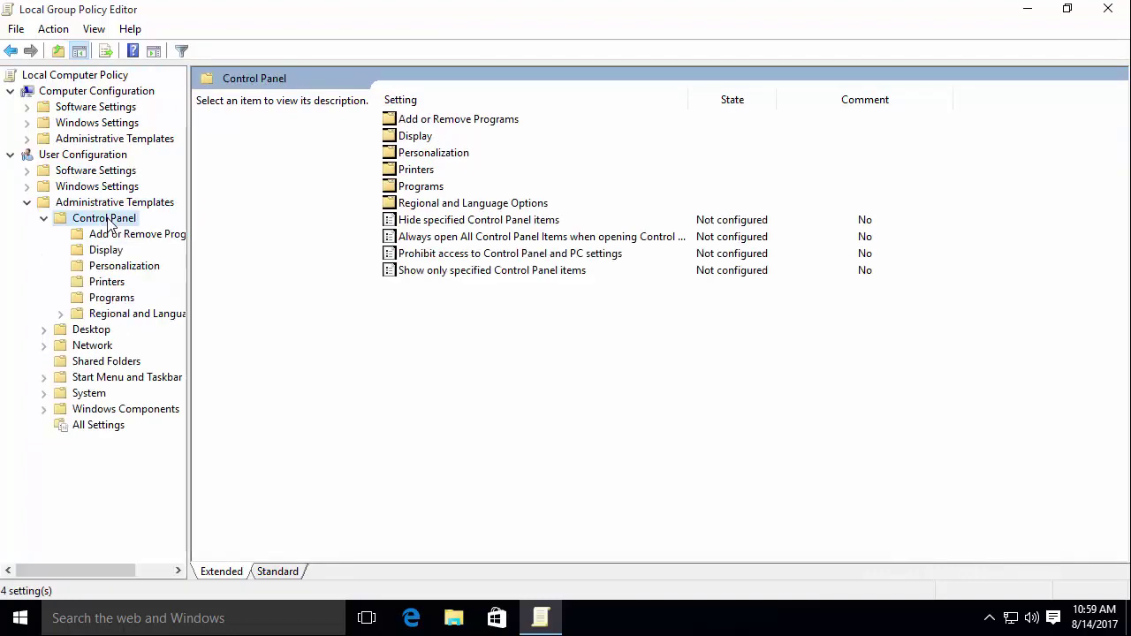
click(107, 269)
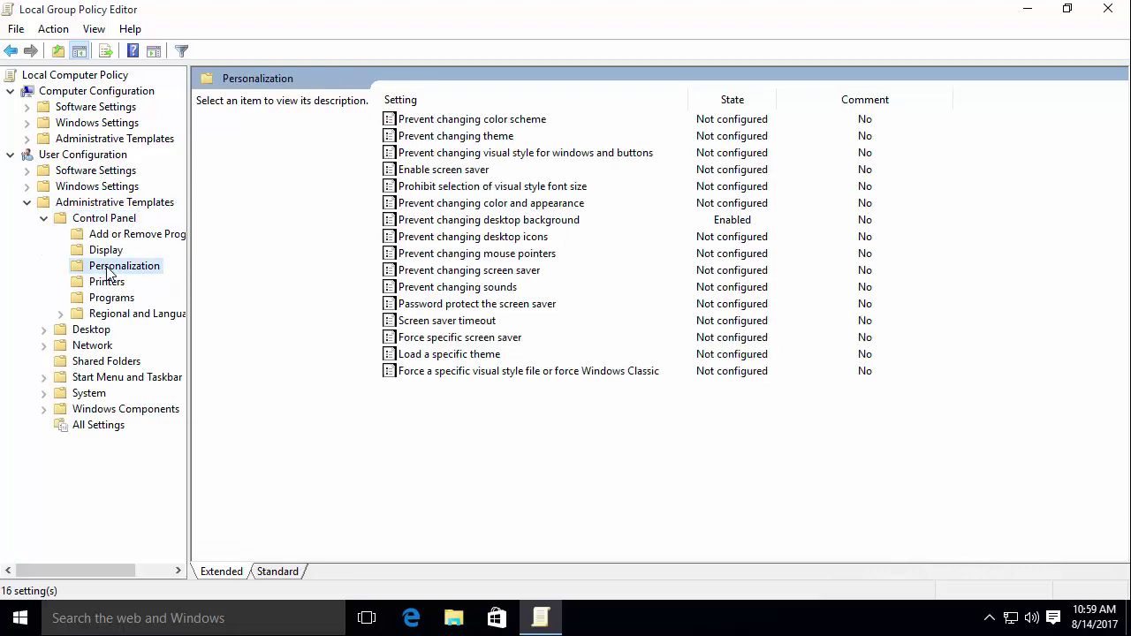
Set the "Prevent changing desktop background" policy to Not Configured and apply it.
click(493, 227)
double_click(492, 227)
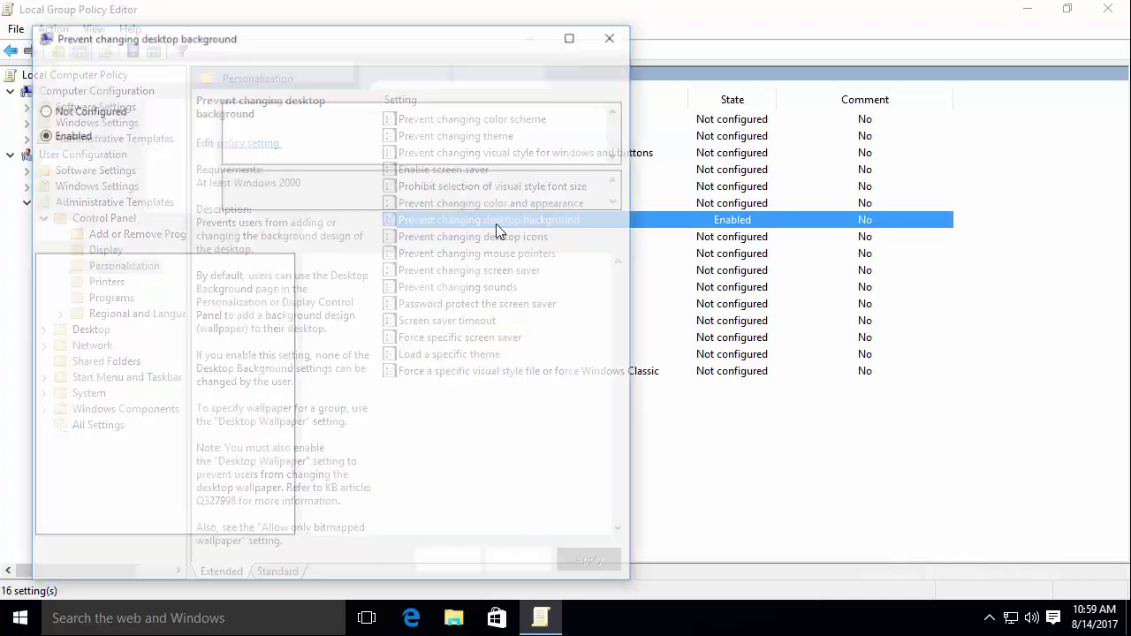
click(106, 111)
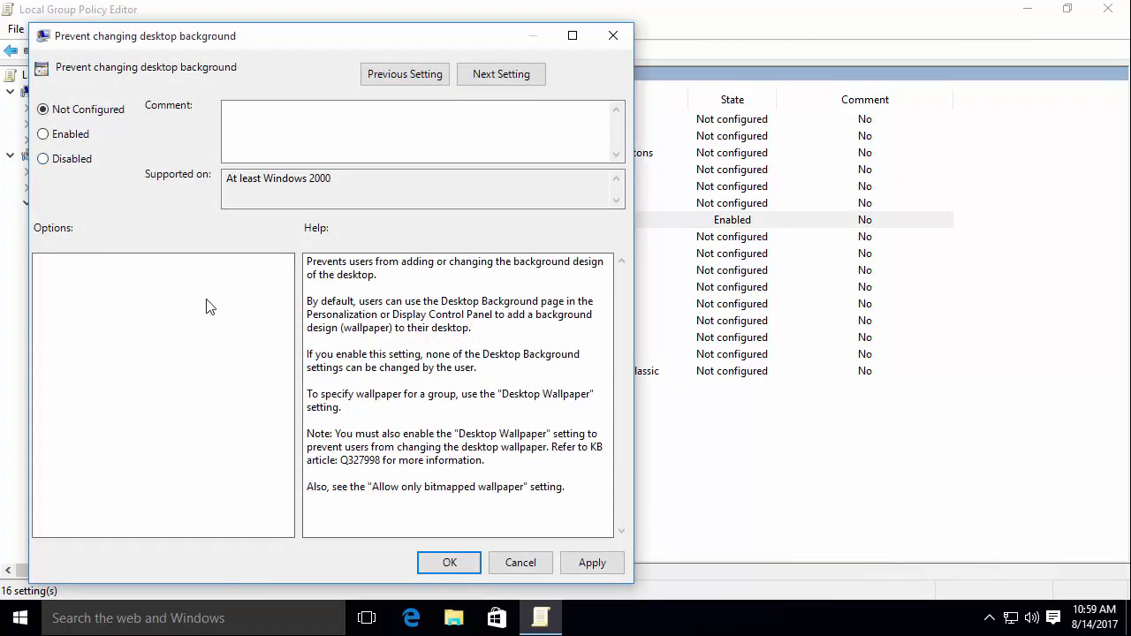
click(619, 568)
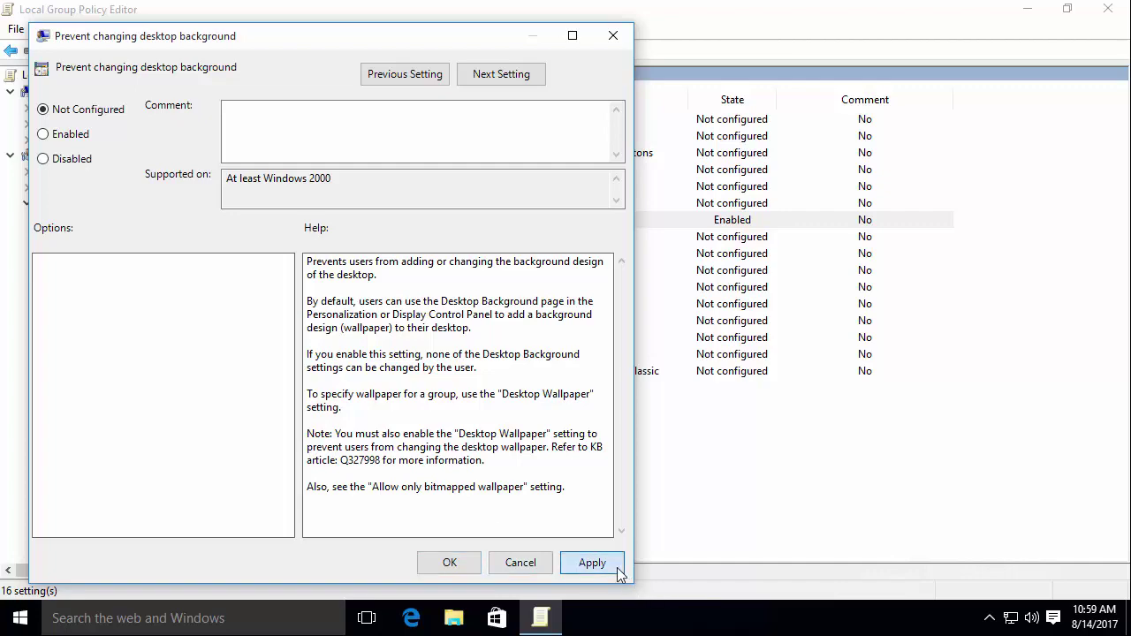
click(448, 563)
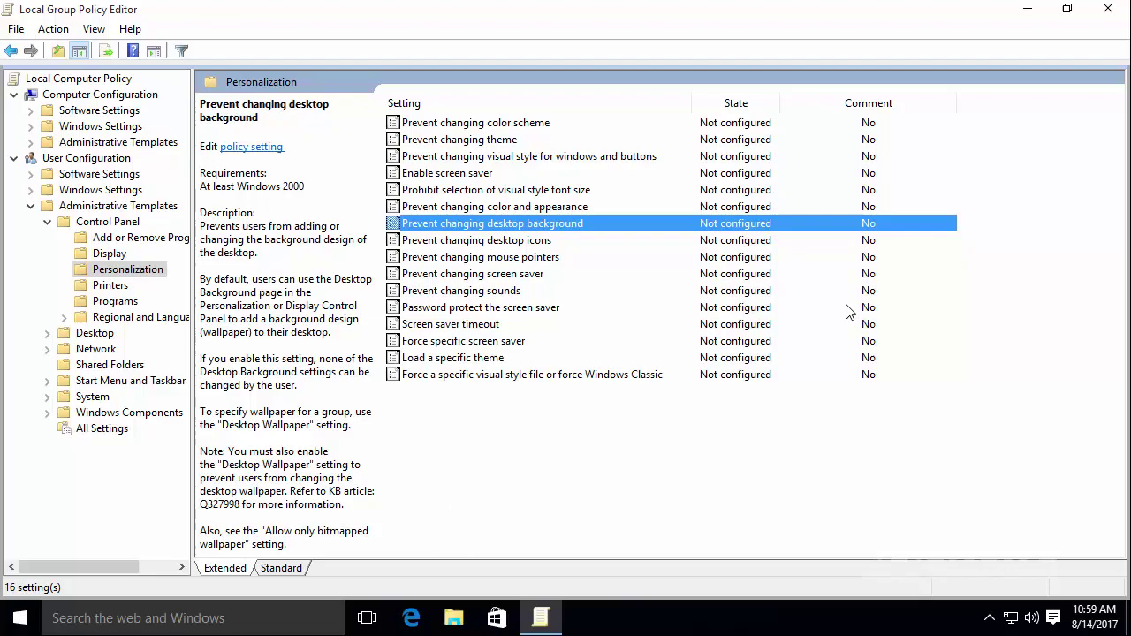
Close the policy editor and check in the desktop's personalization settings whether the background options are available, closing Settings when done.
click(1108, 9)
right_click(544, 153)
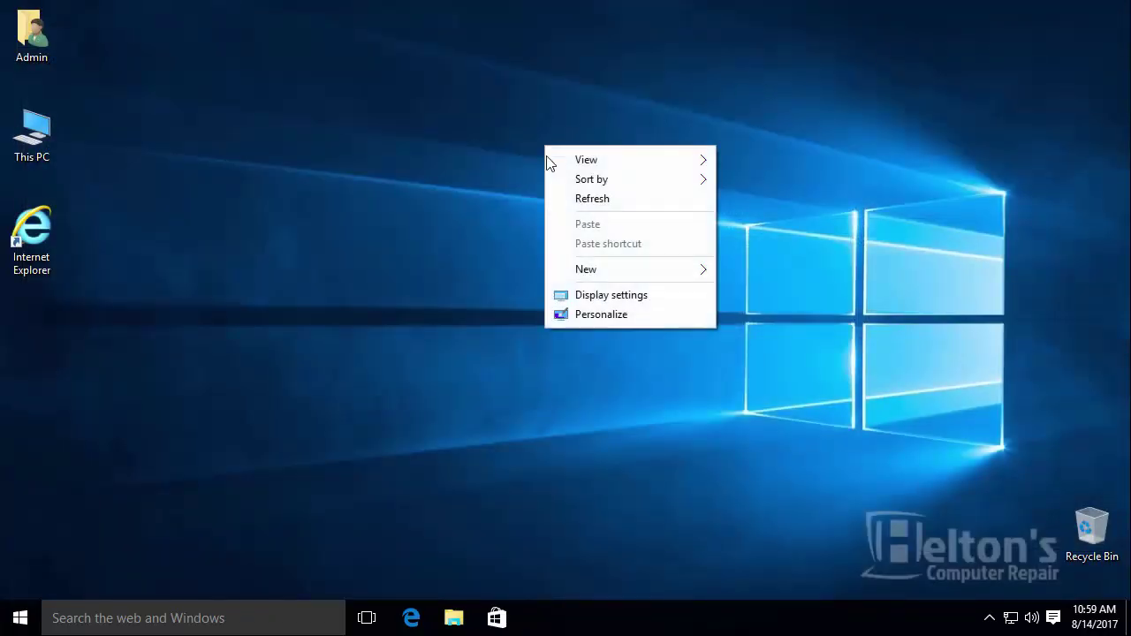
click(609, 314)
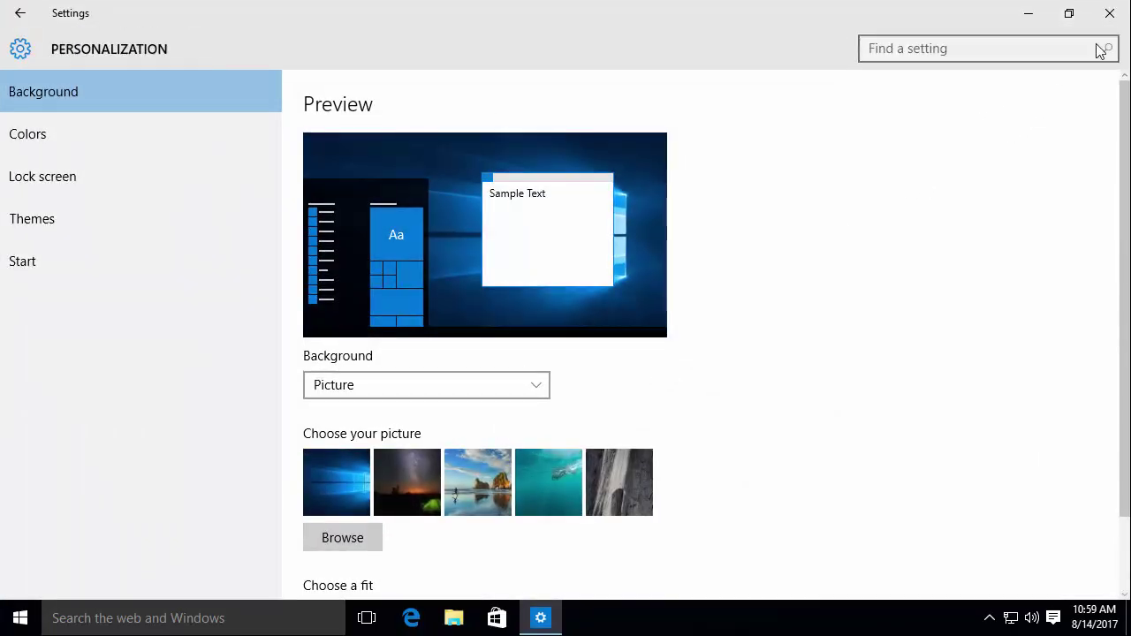
click(1109, 13)
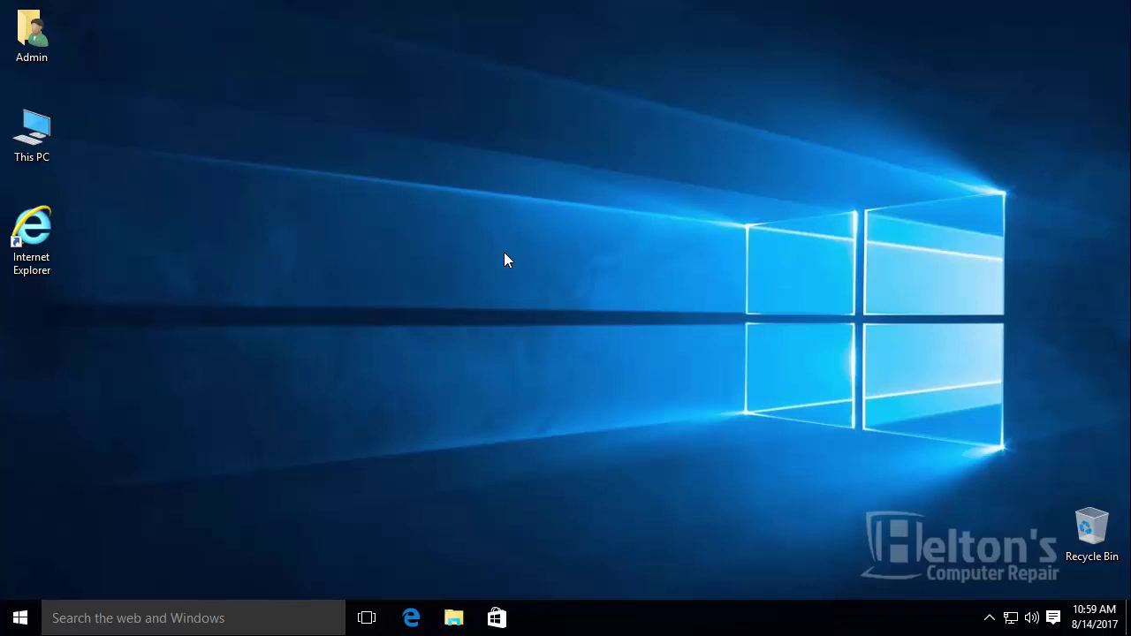
Launch the Registry Editor with regedit and allow it to make changes to the PC.
click(21, 618)
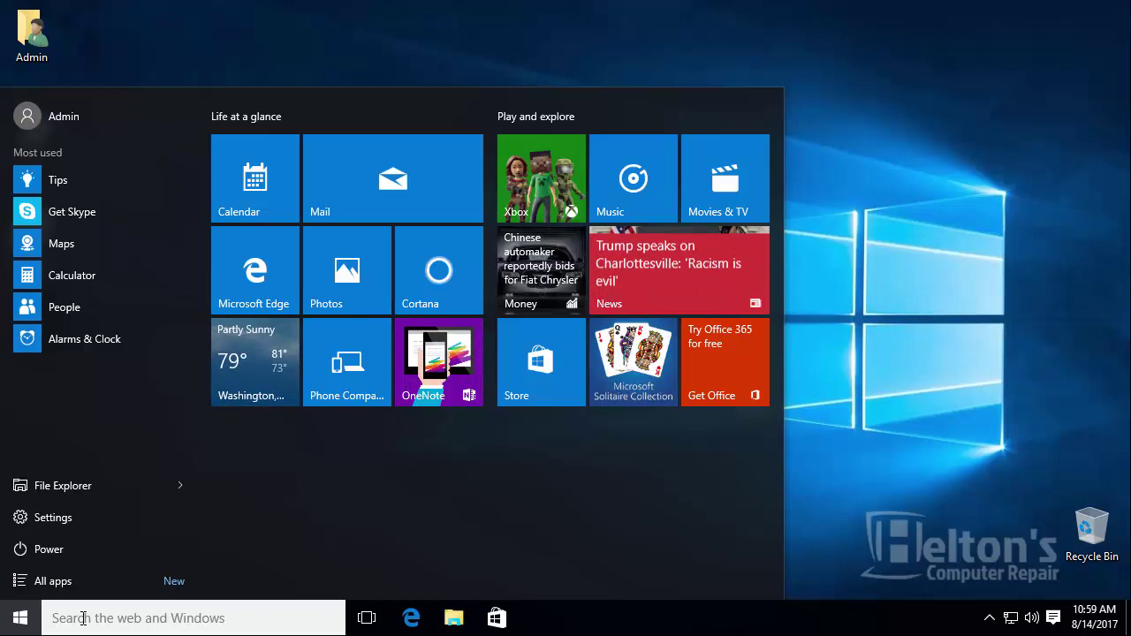
text(regedit)
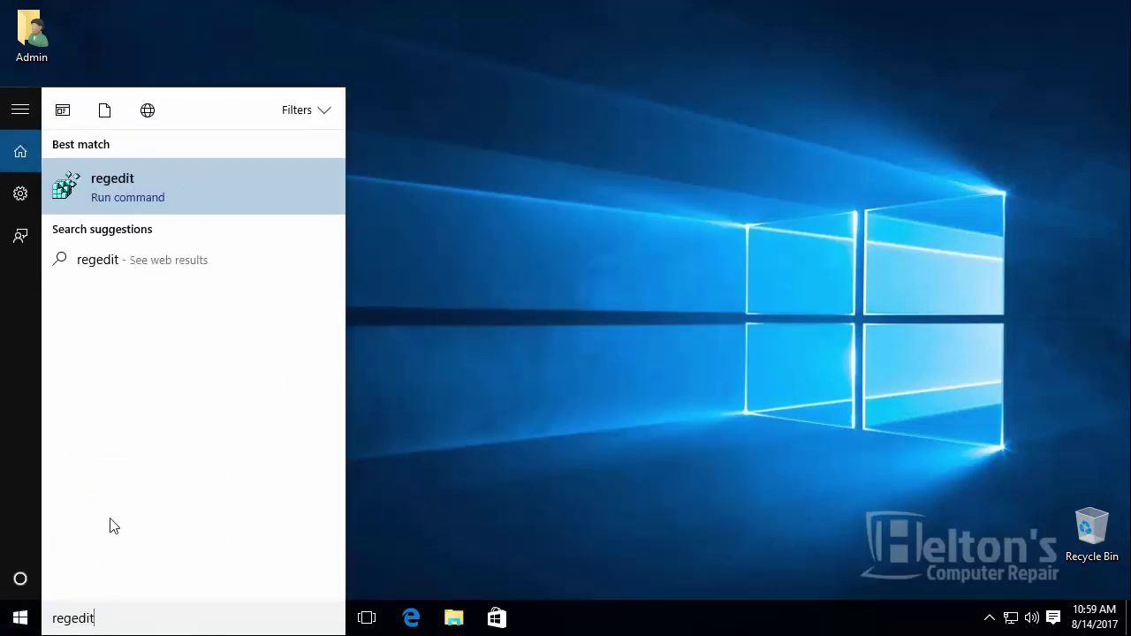
click(168, 198)
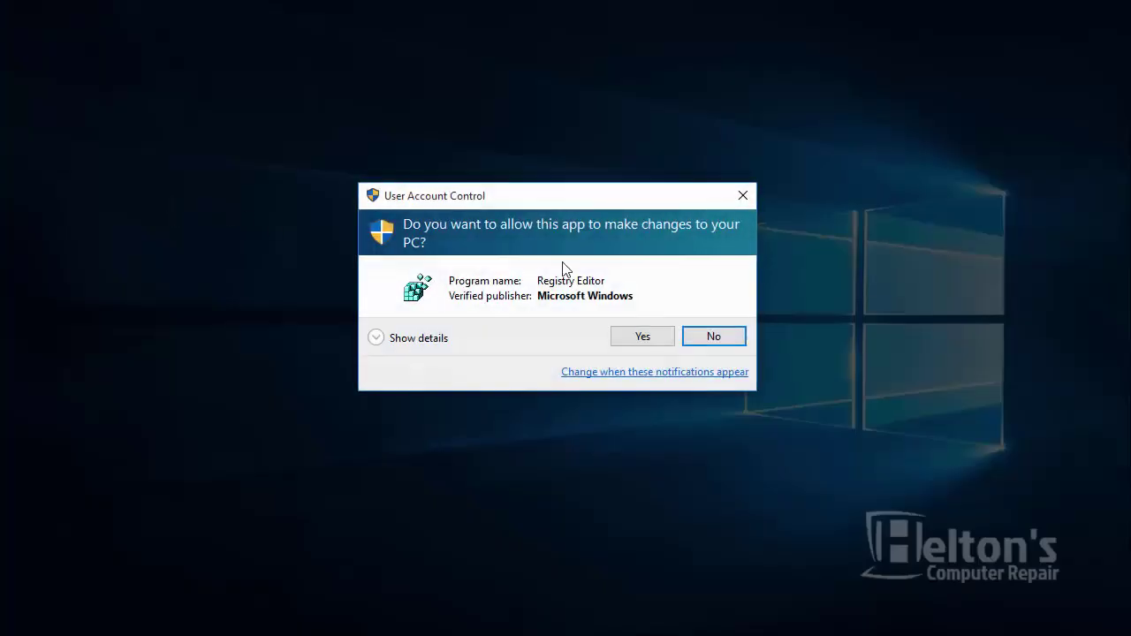
click(643, 340)
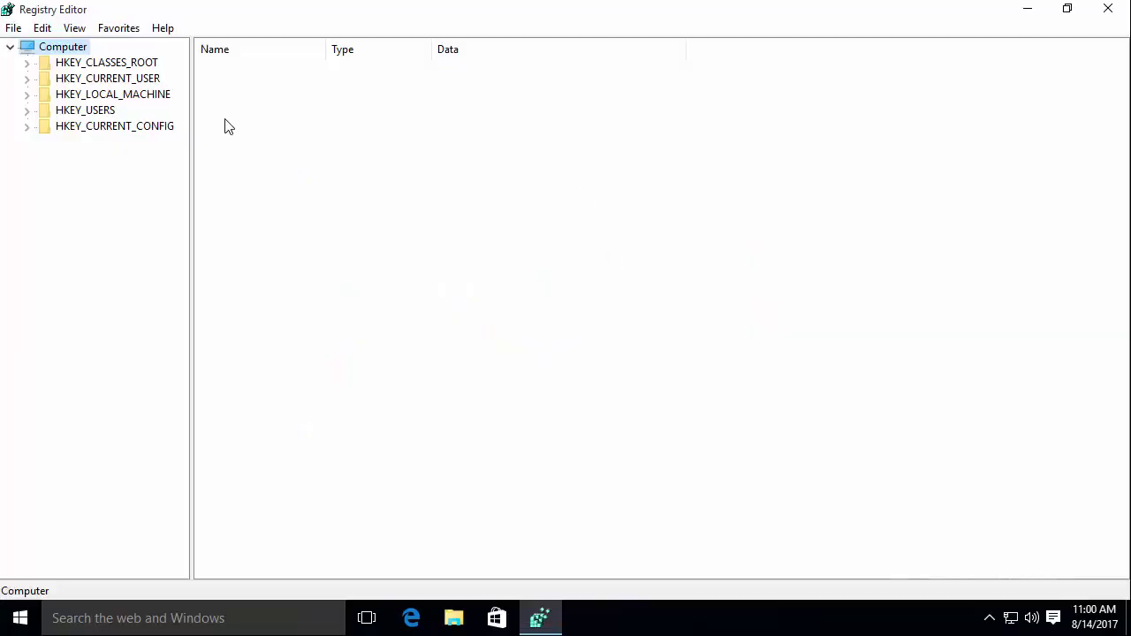
Expand the registry tree down to HKEY_LOCAL_MACHINE\SOFTWARE\Microsoft\Windows.
click(134, 94)
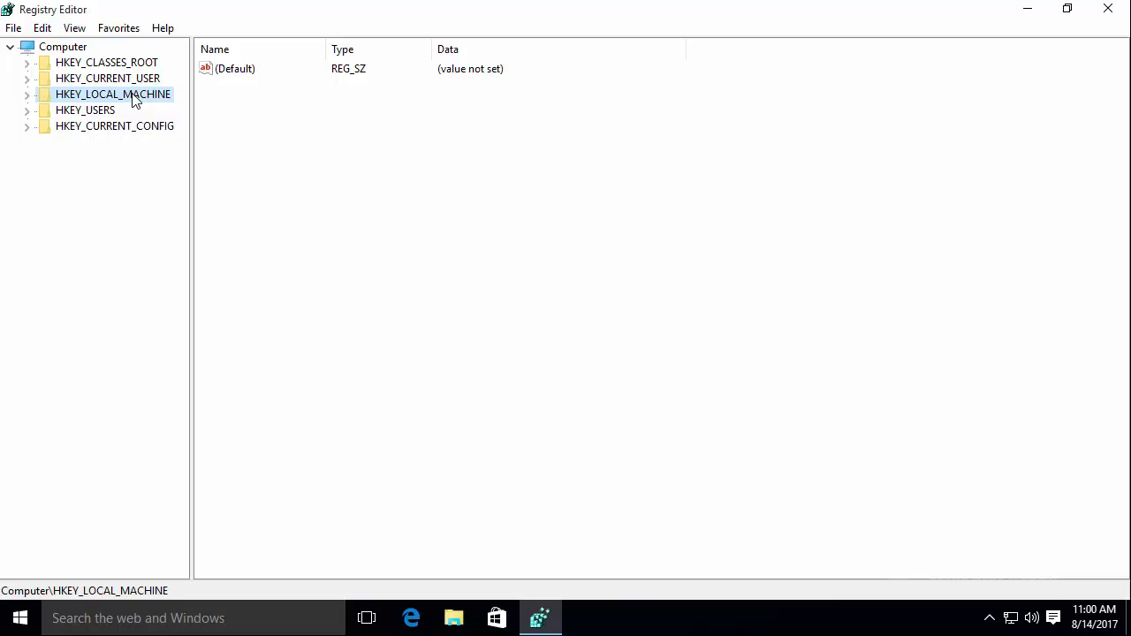
double_click(133, 98)
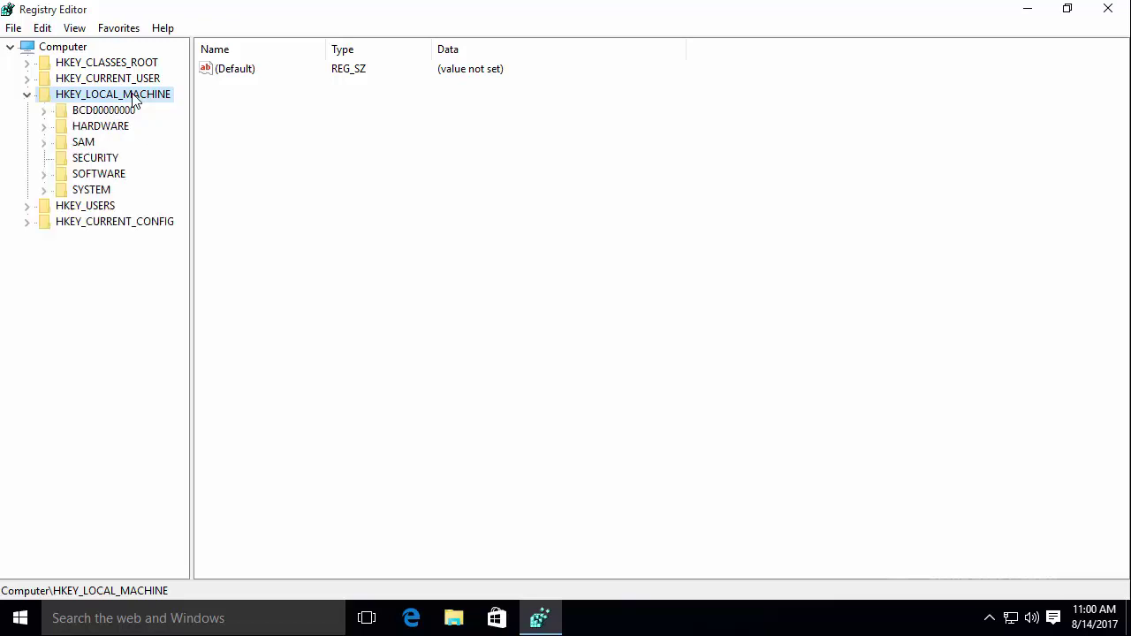
double_click(121, 181)
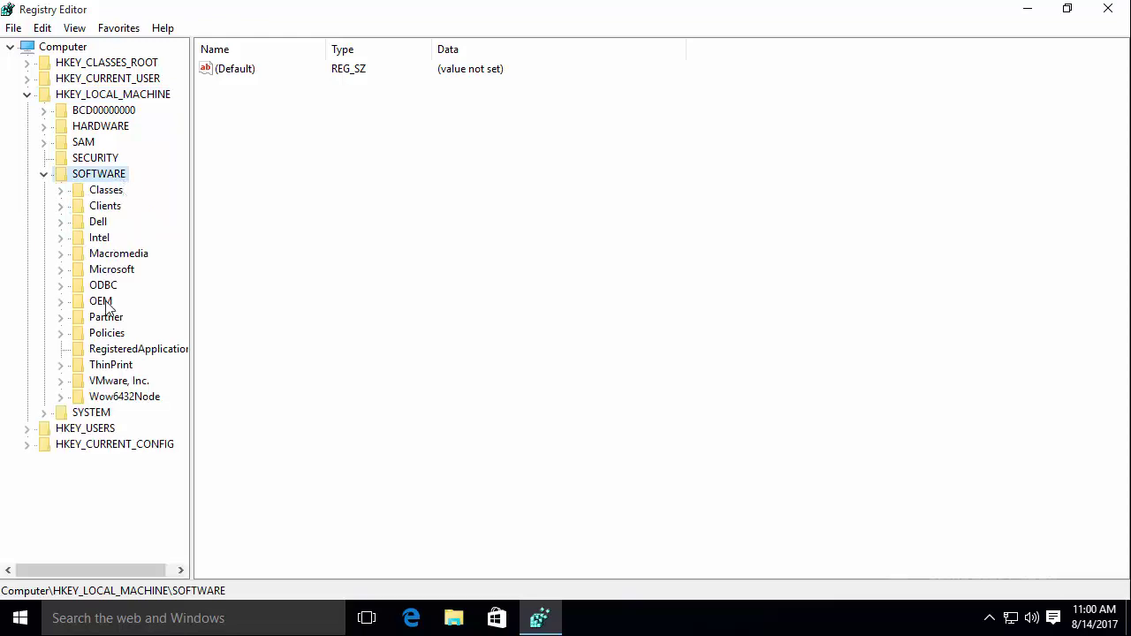
double_click(114, 269)
scroll(119, 277, down, 3)
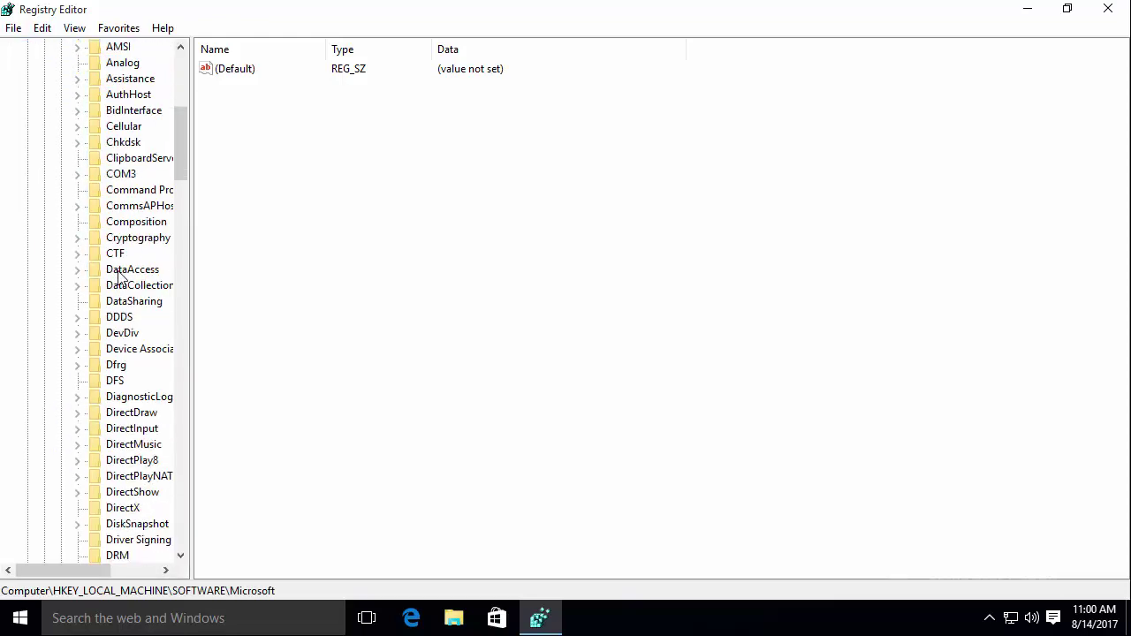
scroll(120, 277, down, 20)
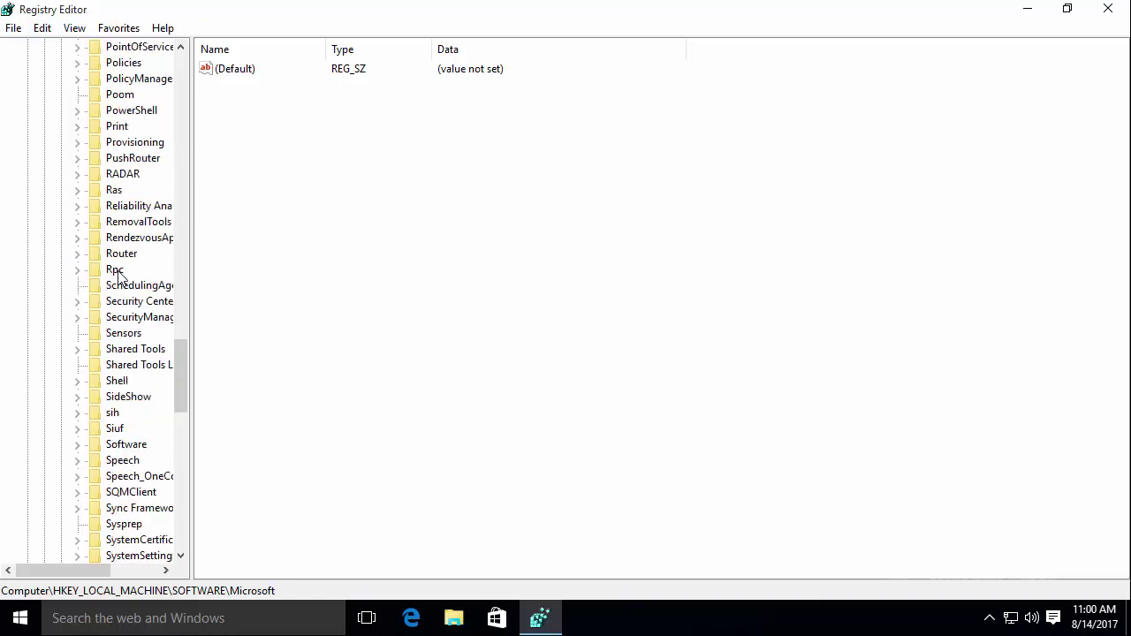
scroll(117, 274, down, 13)
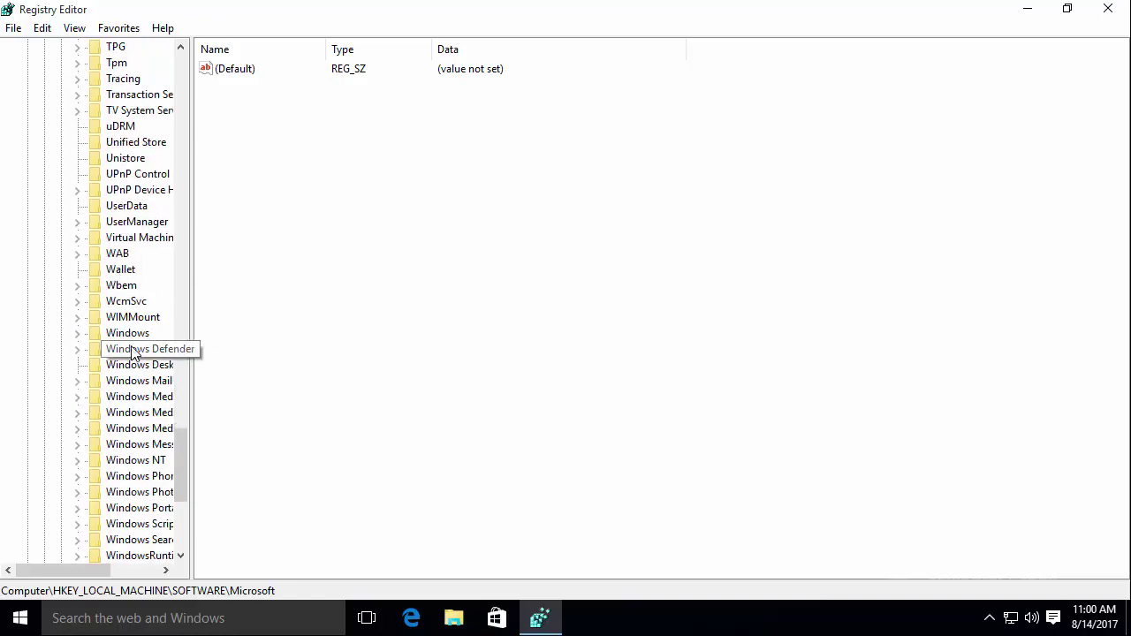
double_click(129, 333)
Open the ActiveDesktop key under CurrentVersion\Policies within the Windows key.
scroll(130, 427, down, 1)
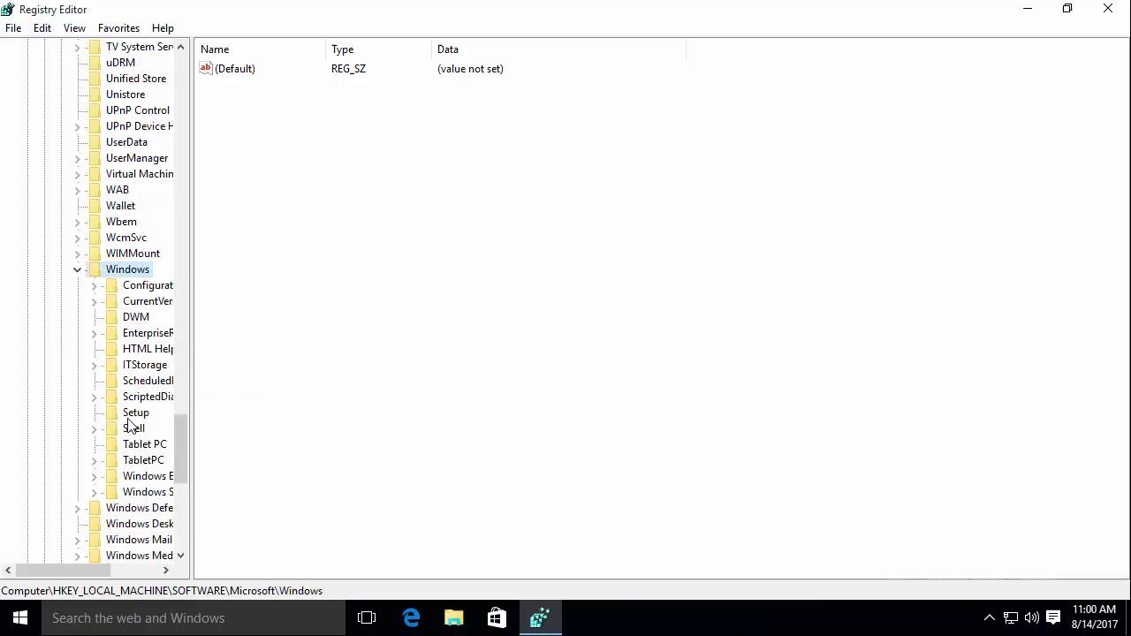
scroll(129, 427, down, 2)
drag(91, 566, 125, 567)
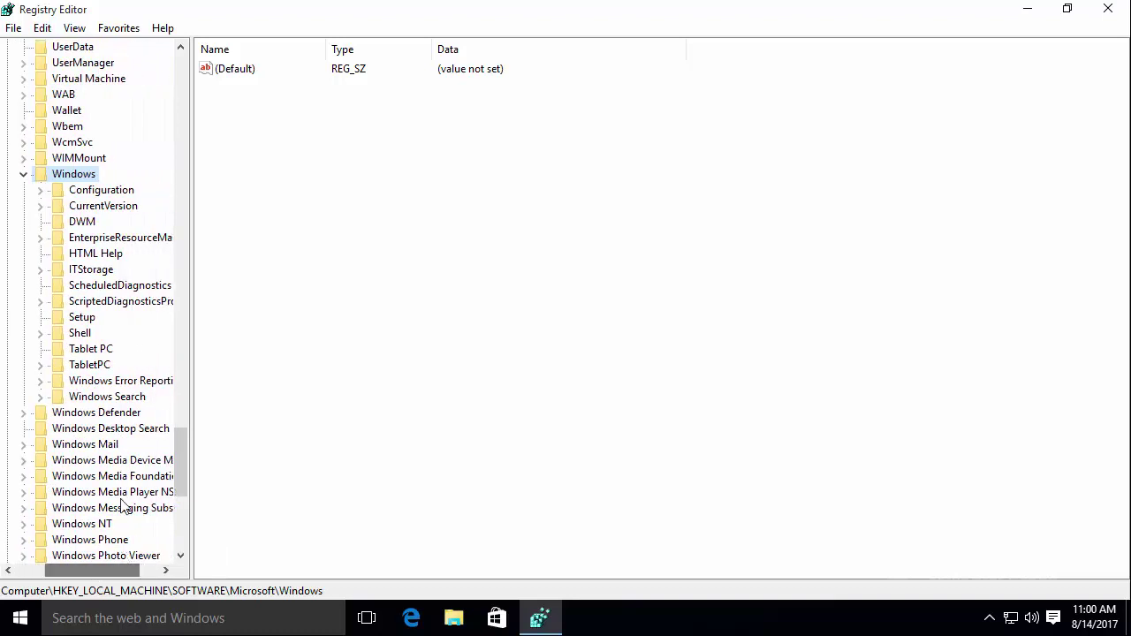
double_click(103, 206)
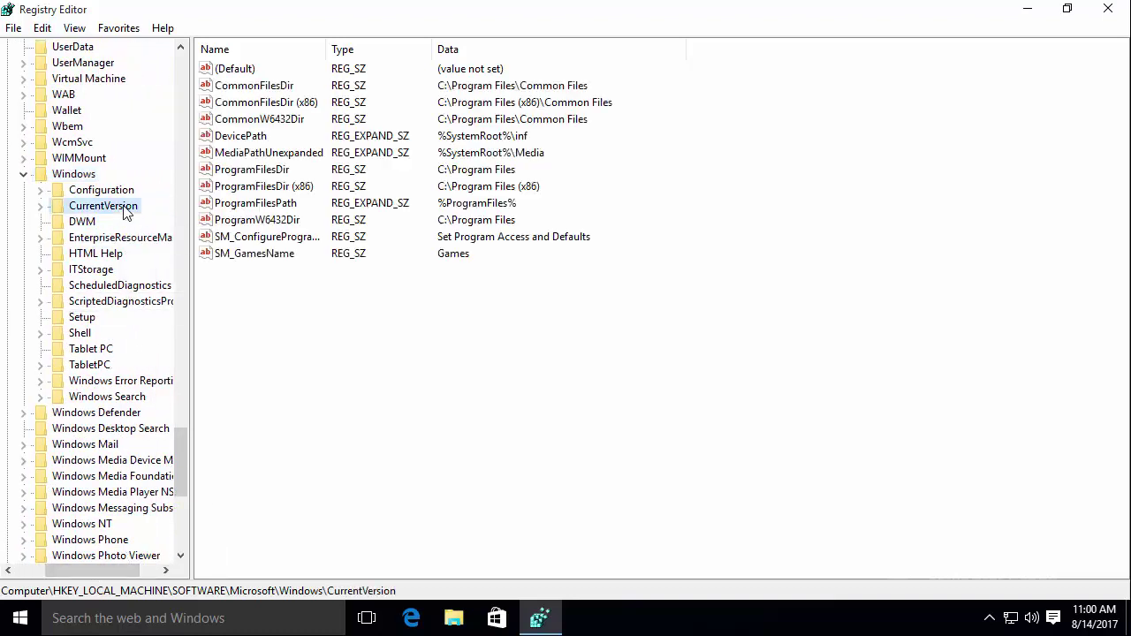
scroll(126, 226, down, 5)
scroll(126, 231, down, 17)
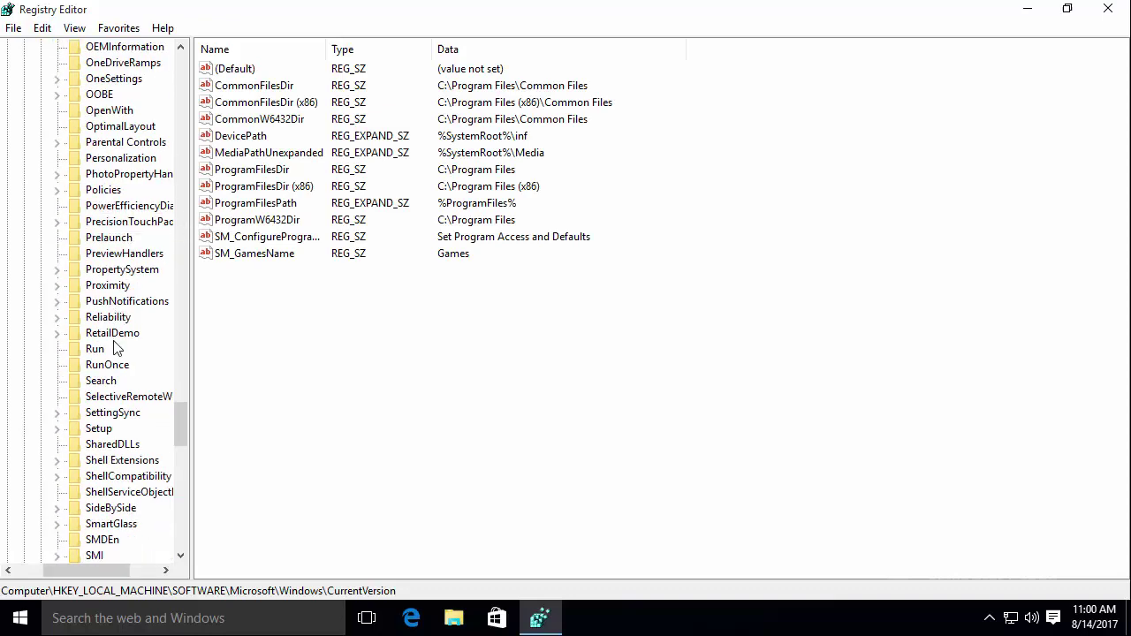
click(112, 191)
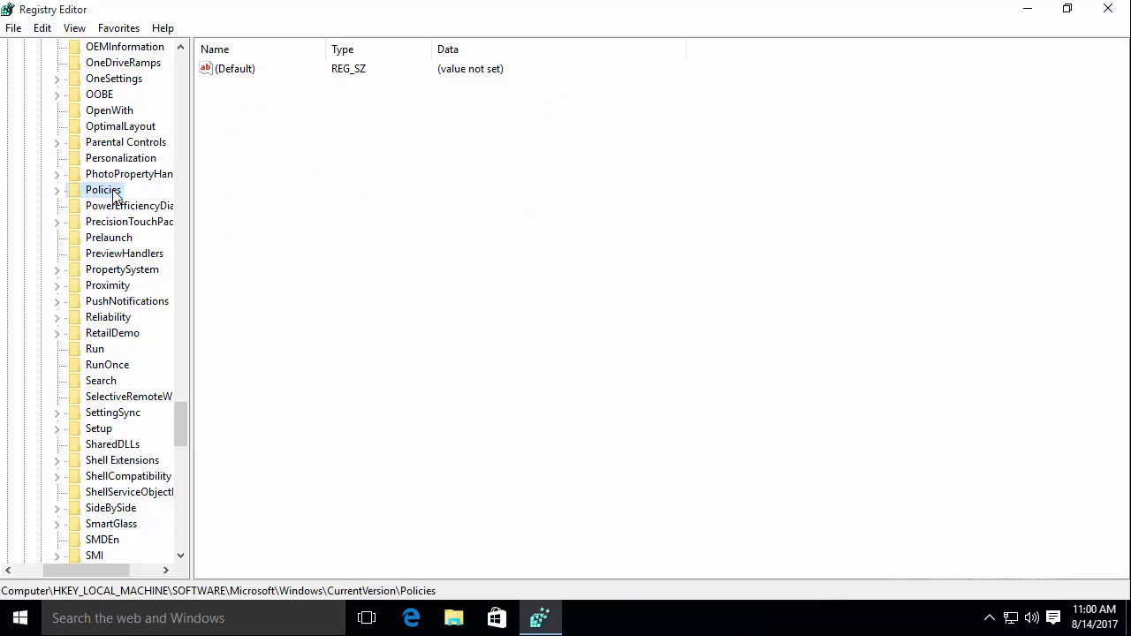
double_click(114, 192)
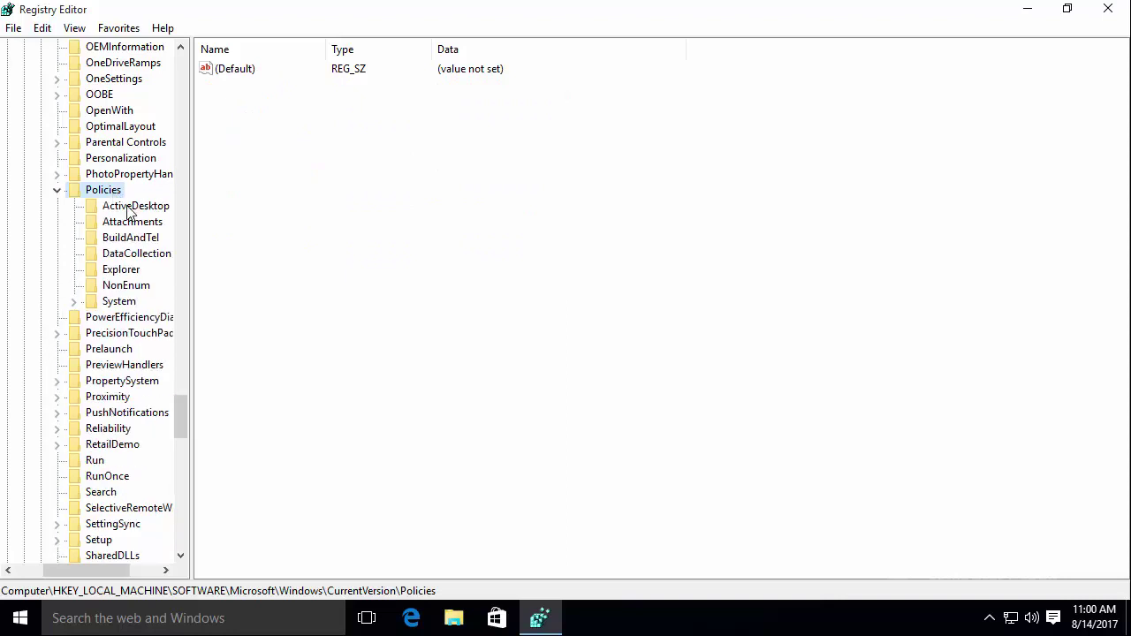
click(128, 207)
click(250, 185)
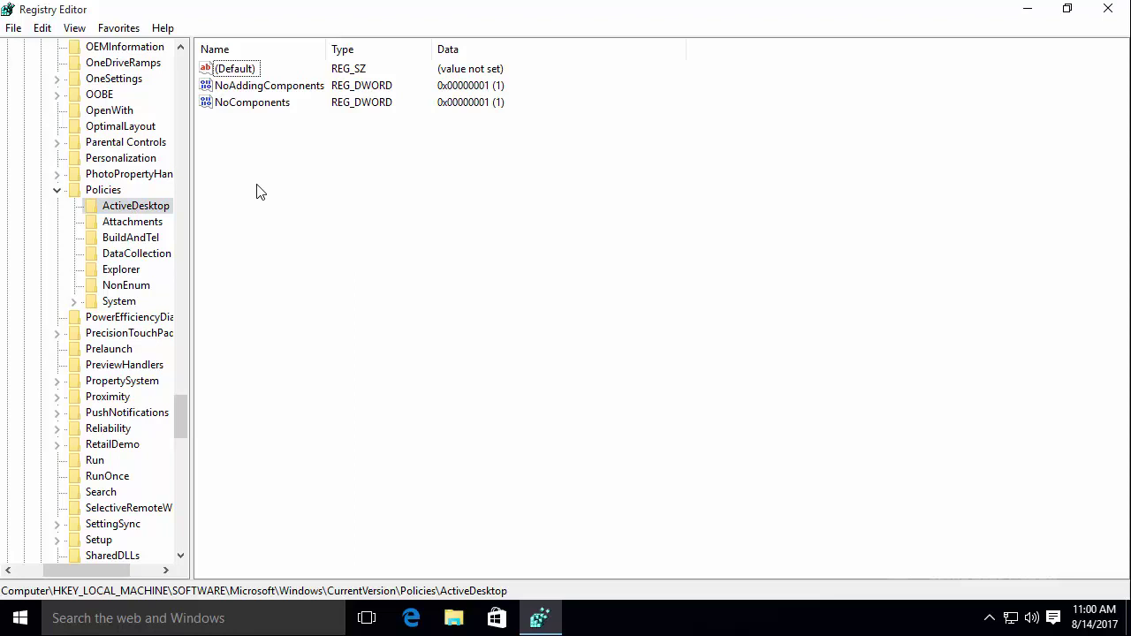
right_click(309, 184)
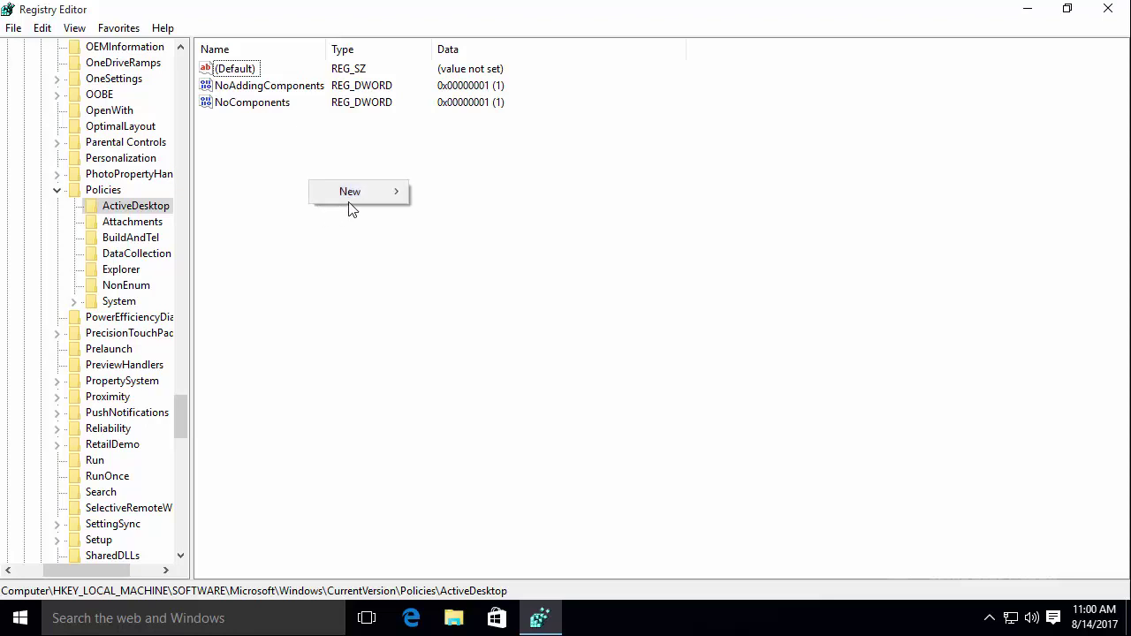
mouse_move(351, 203)
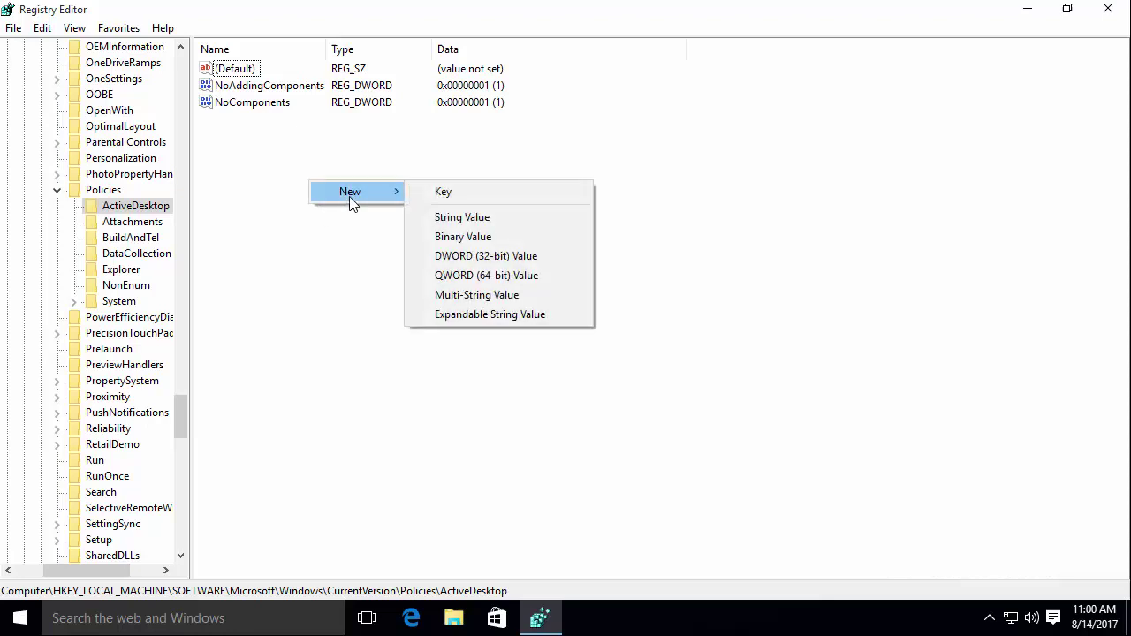
click(635, 258)
Create a DWORD (32-bit) value named NoChangingWallpaper in the ActiveDesktop key.
right_click(387, 224)
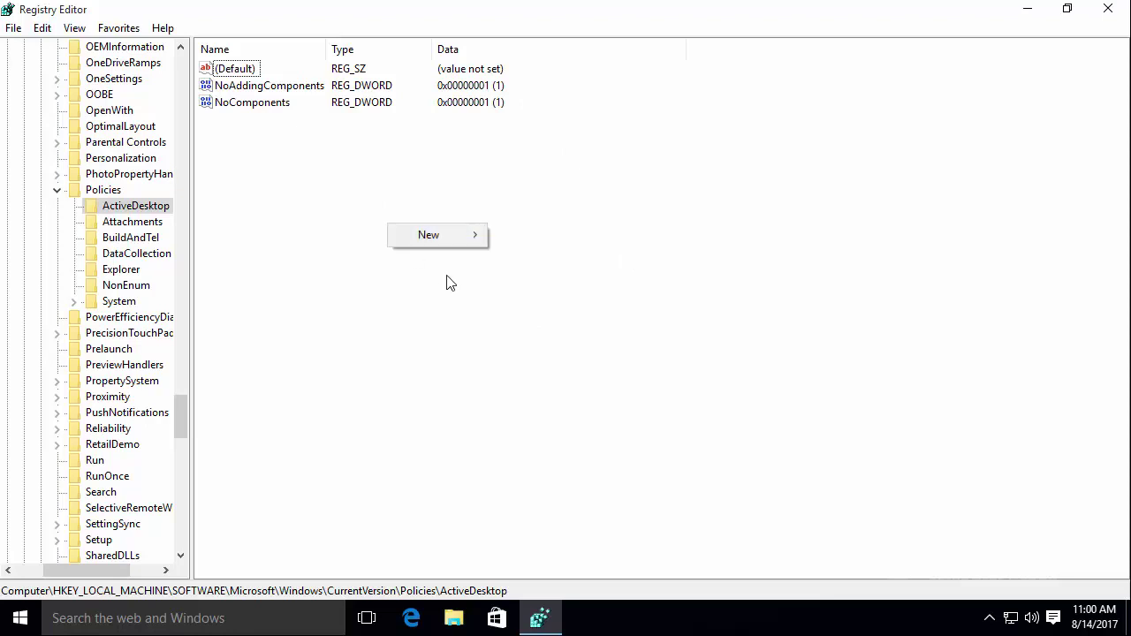
mouse_move(454, 247)
click(543, 302)
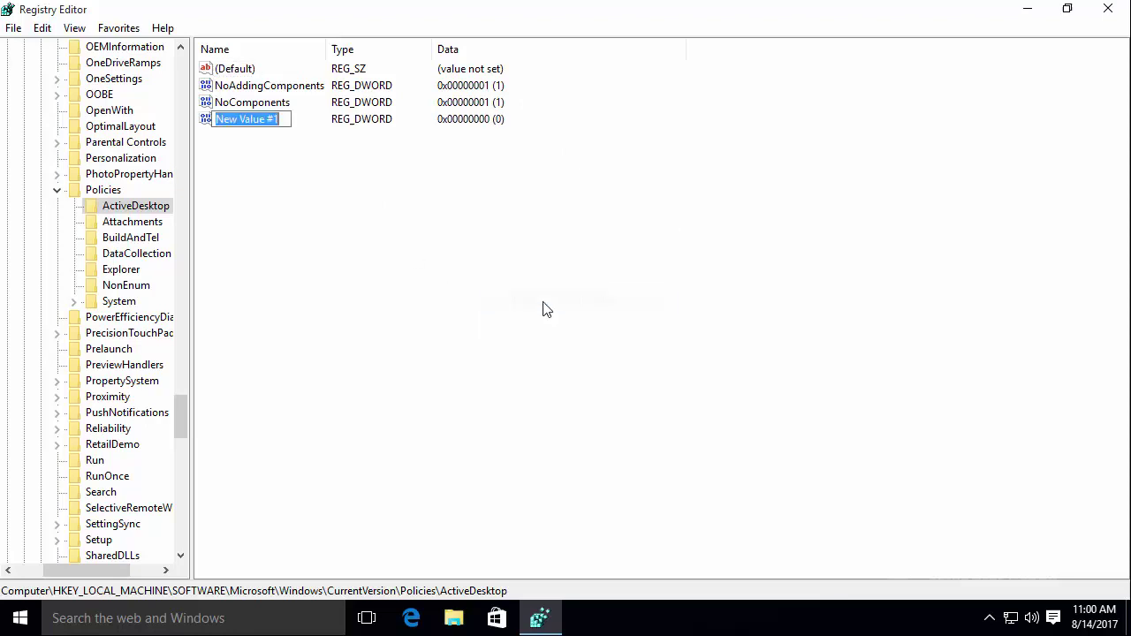
text(NoChaning)
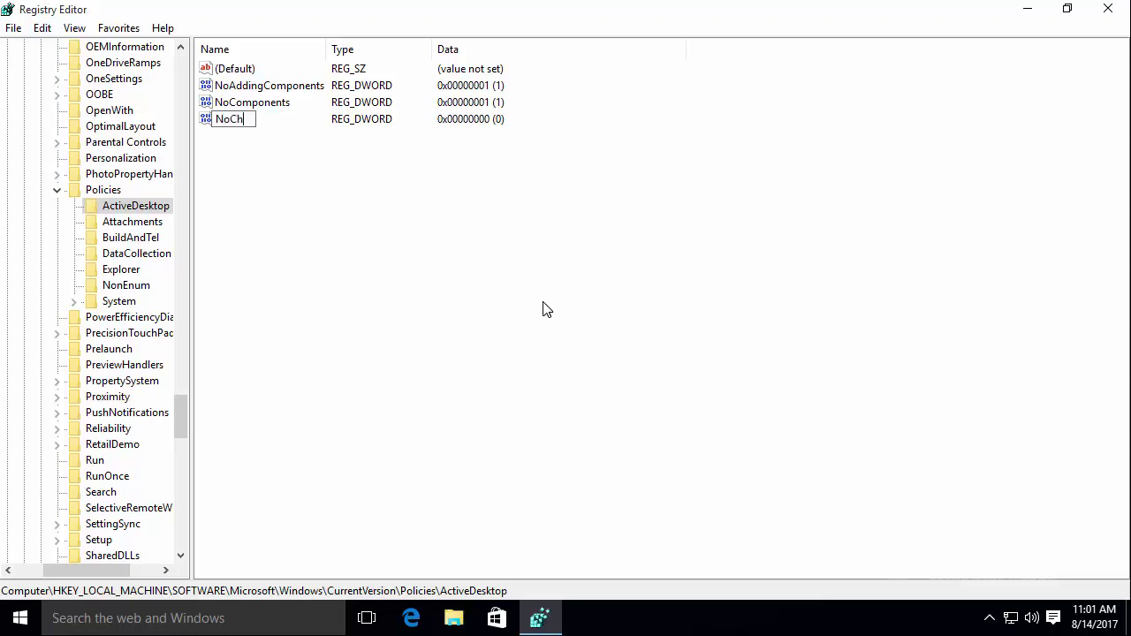
key(BackSpace)
key(BackSpace)
key(BackSpace)
text(gingWallpape)
key(Return)
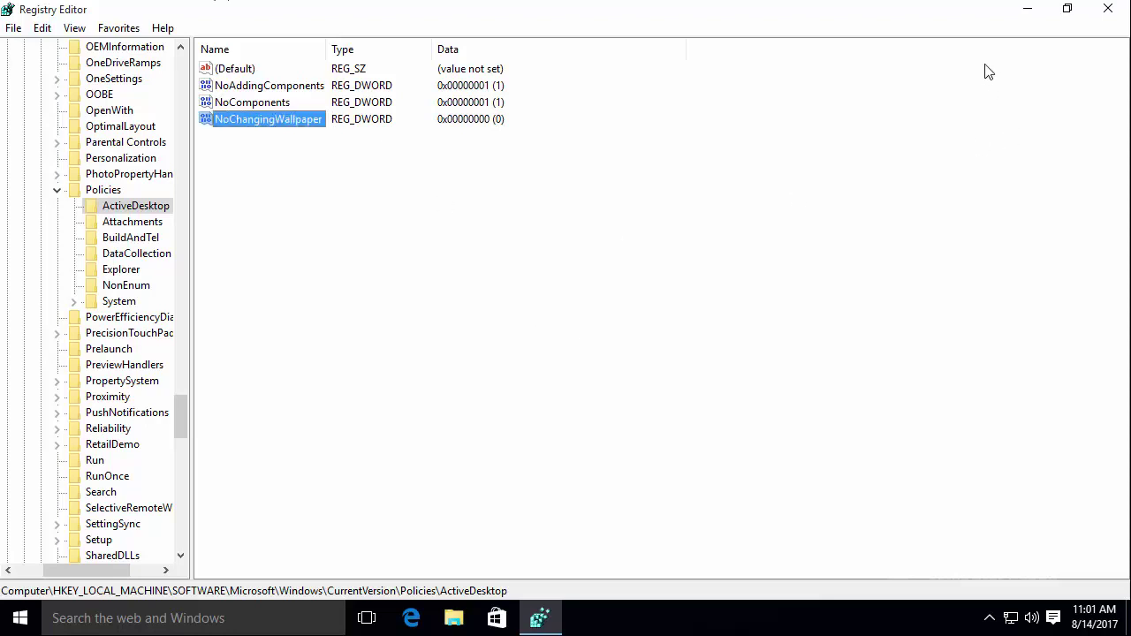
Minimize the Registry Editor, check the background options in the desktop's personalization settings, close Settings and return to the Registry Editor.
click(1029, 9)
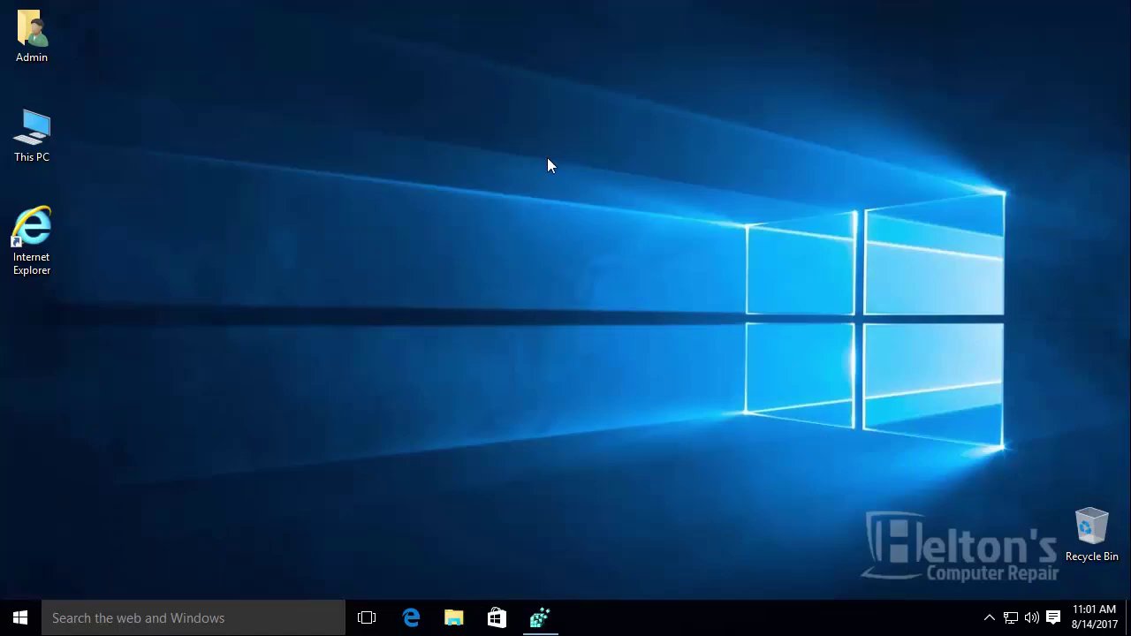
right_click(546, 158)
click(620, 334)
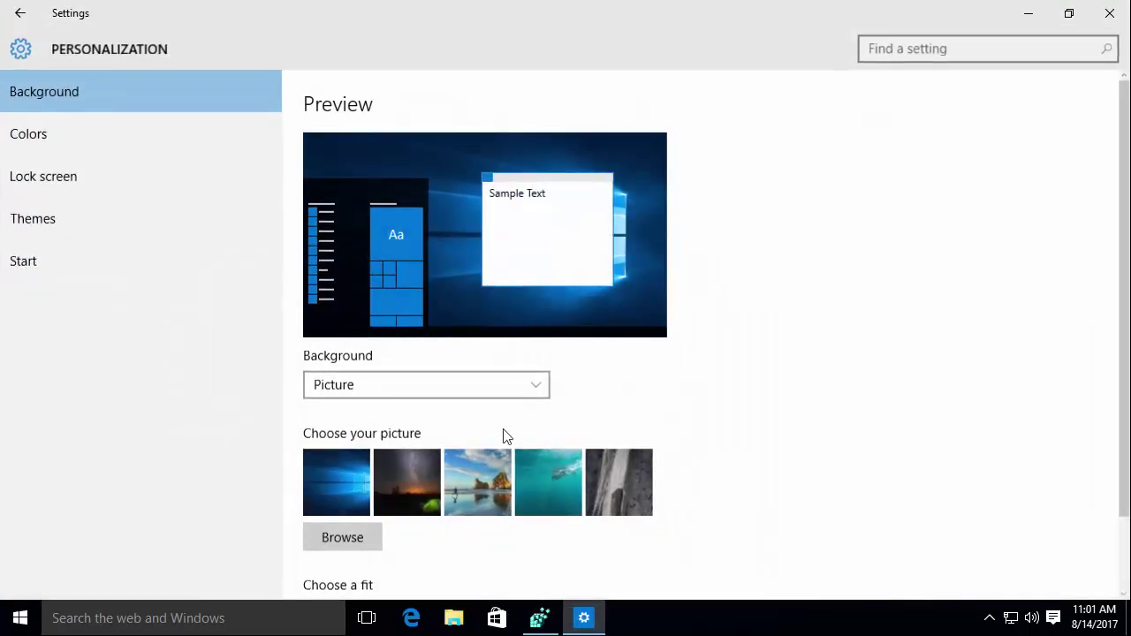
click(1106, 13)
click(544, 618)
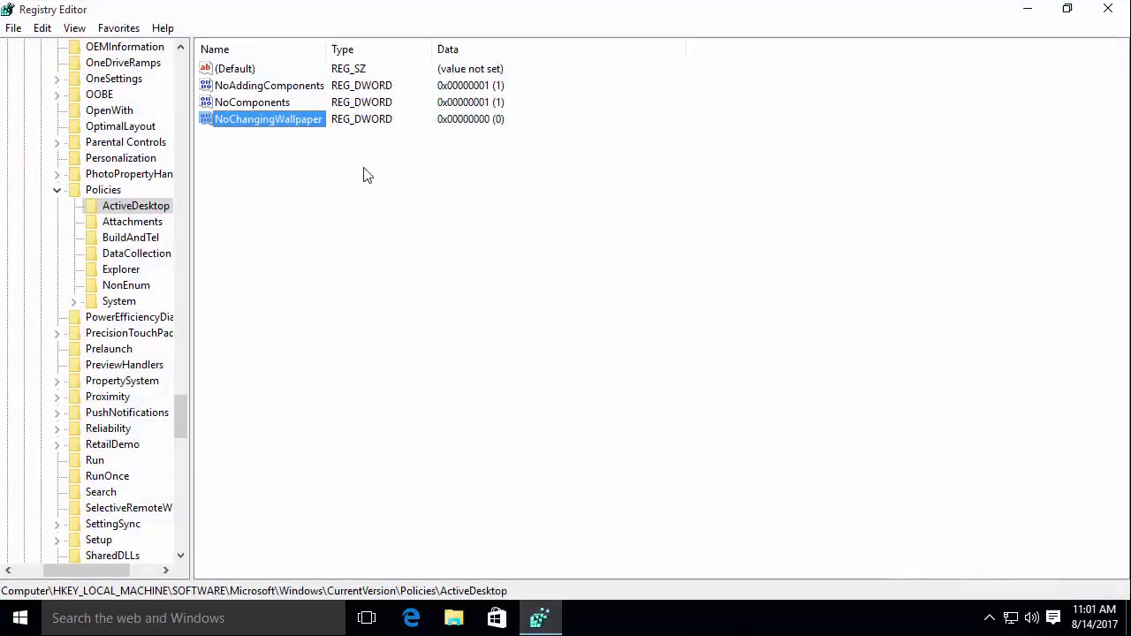
Set the value data of NoChangingWallpaper to 1 and close the Registry Editor.
double_click(294, 125)
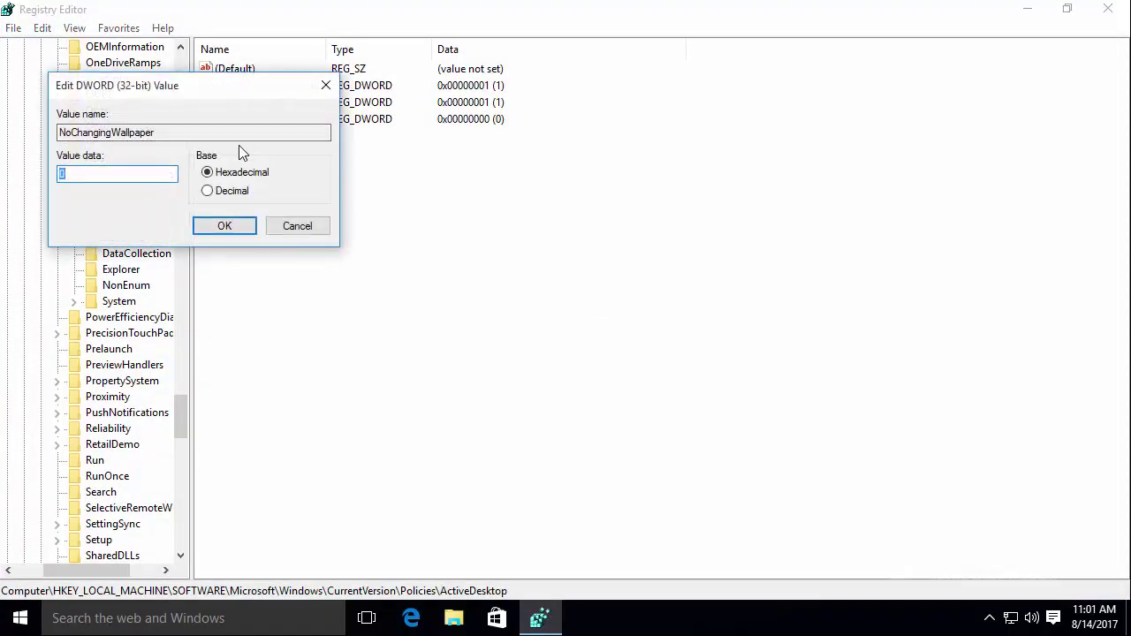
text(1)
click(235, 221)
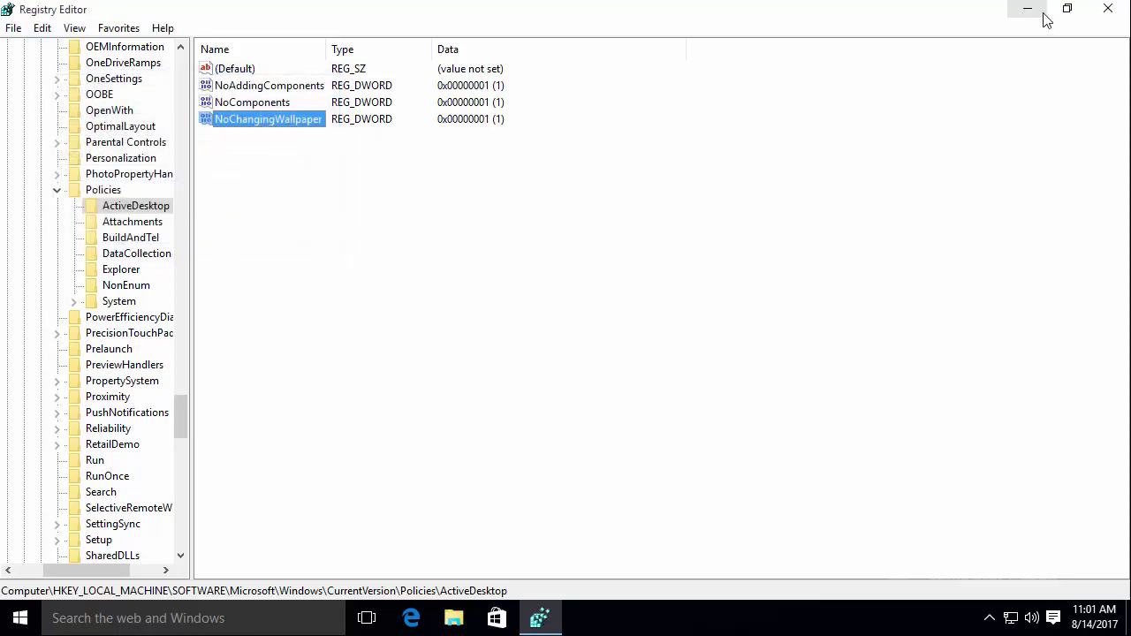
click(1107, 9)
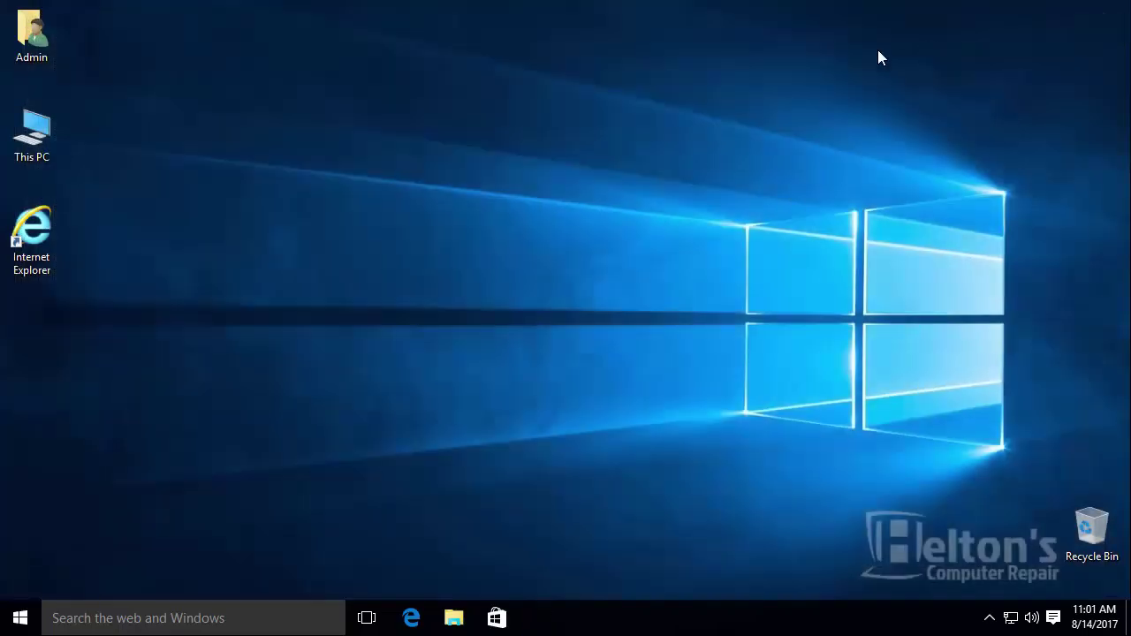
Check in the desktop's personalization settings whether the background can still be changed with the registry restriction on, closing Settings when done.
right_click(526, 149)
click(580, 322)
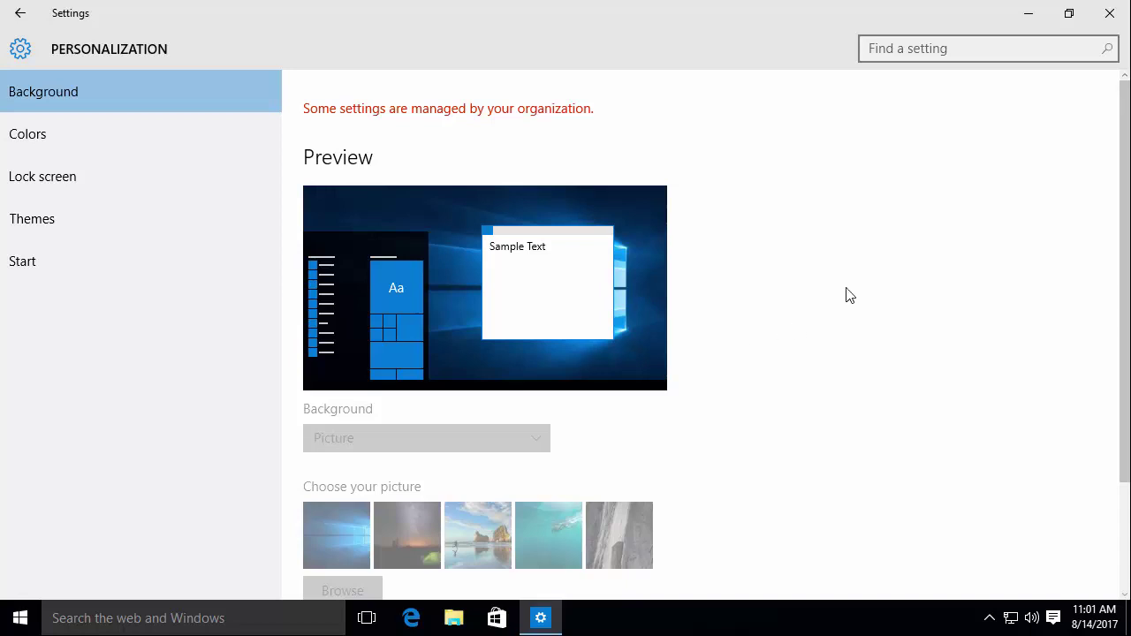
click(1110, 16)
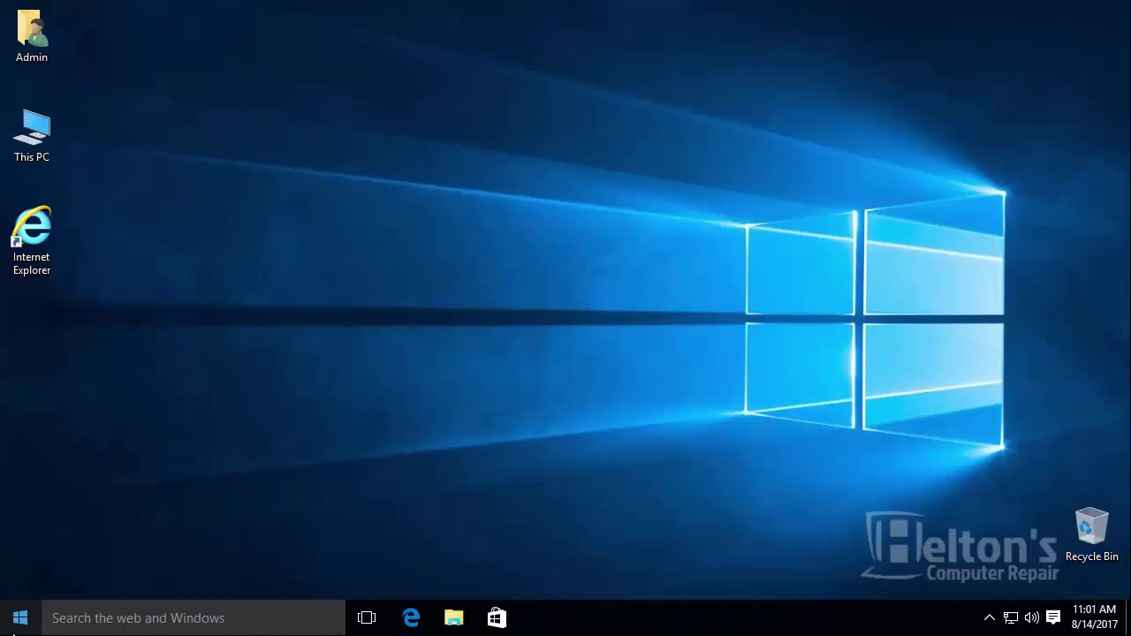
Reopen the Registry Editor with regedit and allow it to make changes to the PC.
click(20, 618)
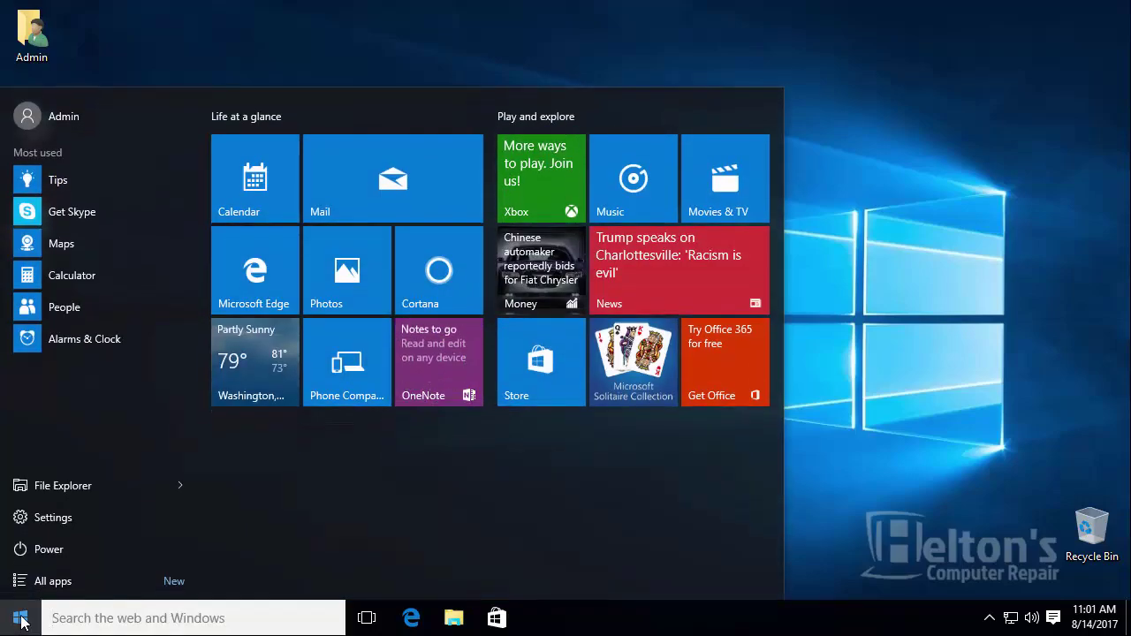
text(regedit)
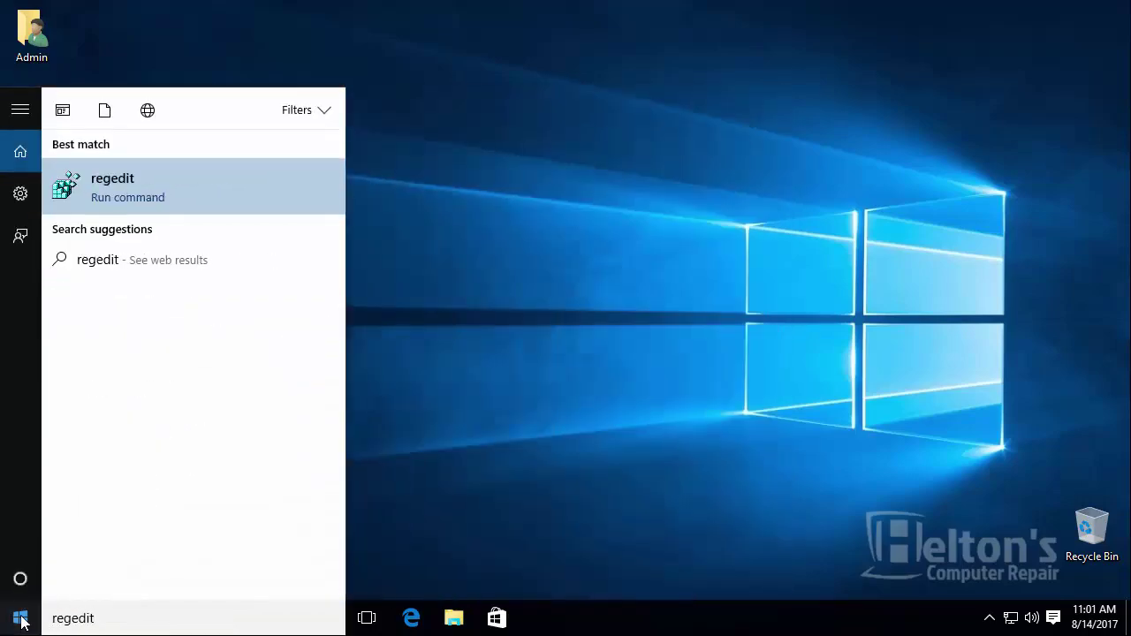
key(Return)
click(631, 337)
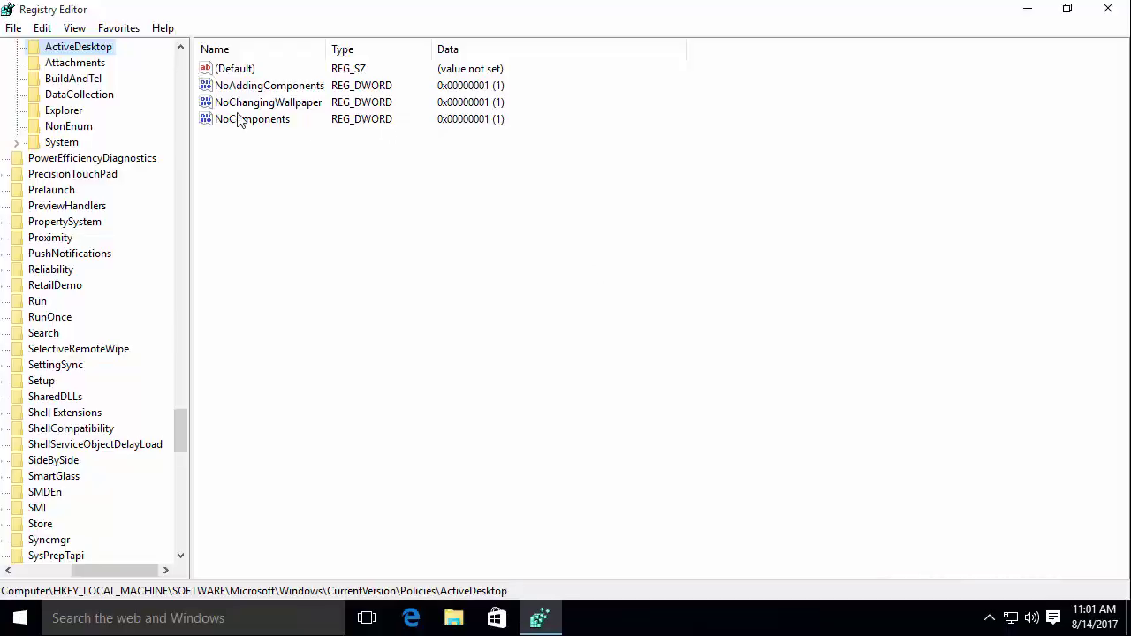
Set the value data of NoChangingWallpaper in the ActiveDesktop key to 0 and close the Registry Editor.
click(245, 106)
right_click(245, 106)
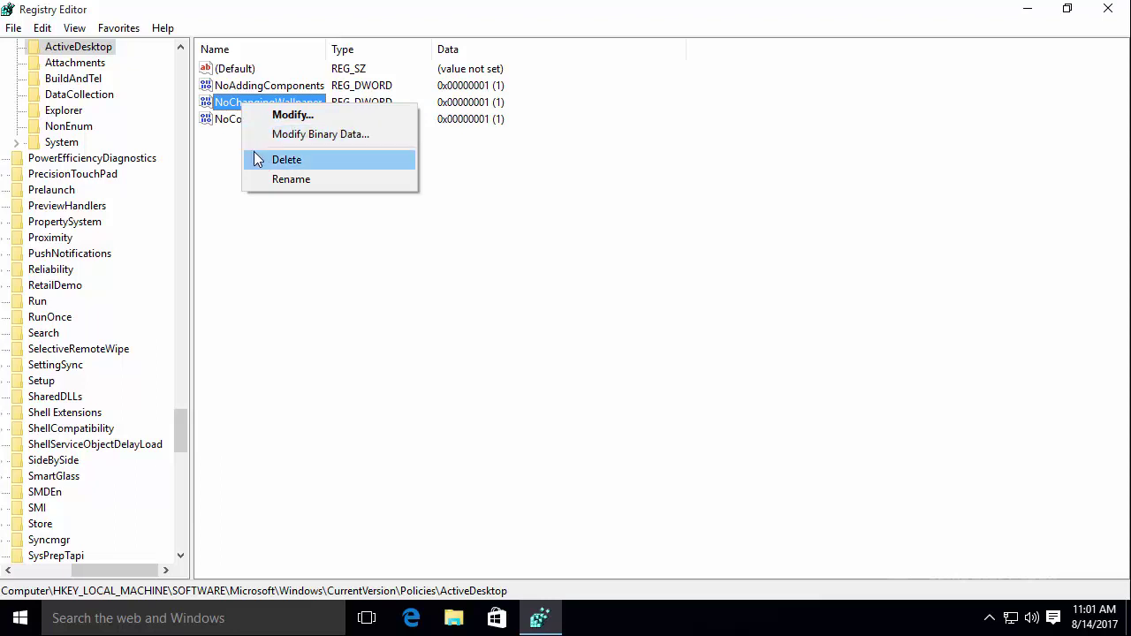
click(247, 112)
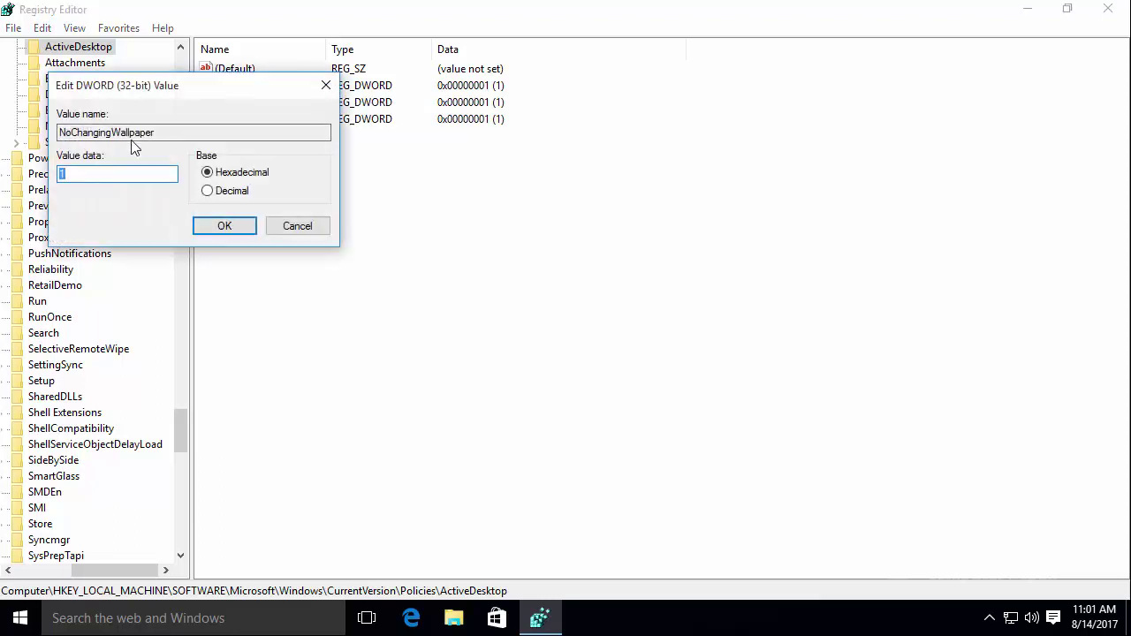
text(0)
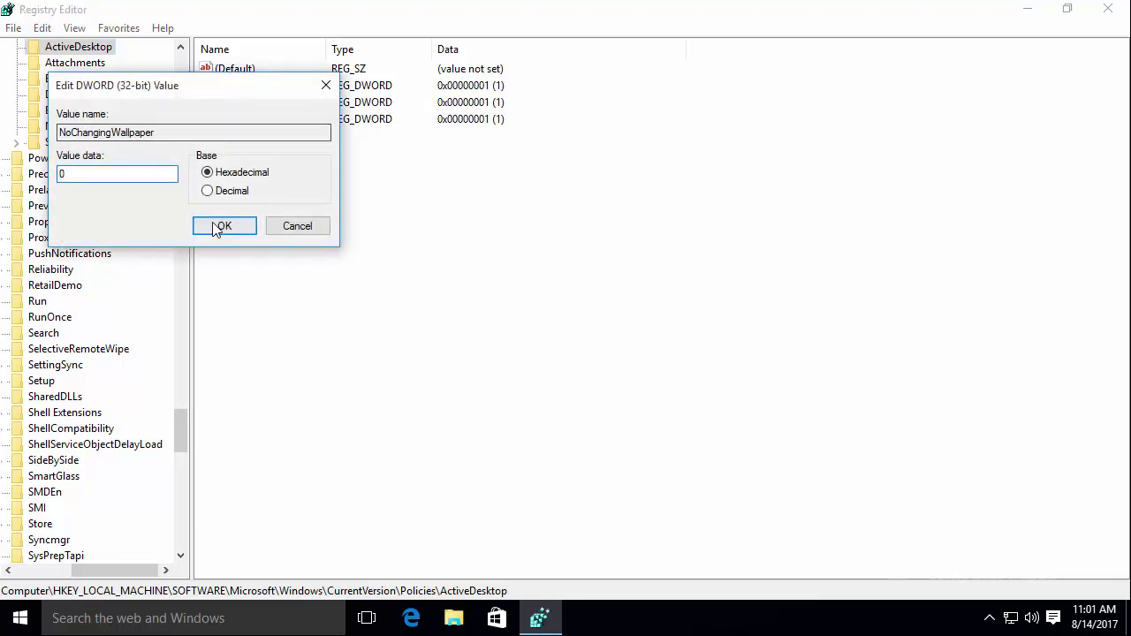
click(248, 223)
click(1102, 14)
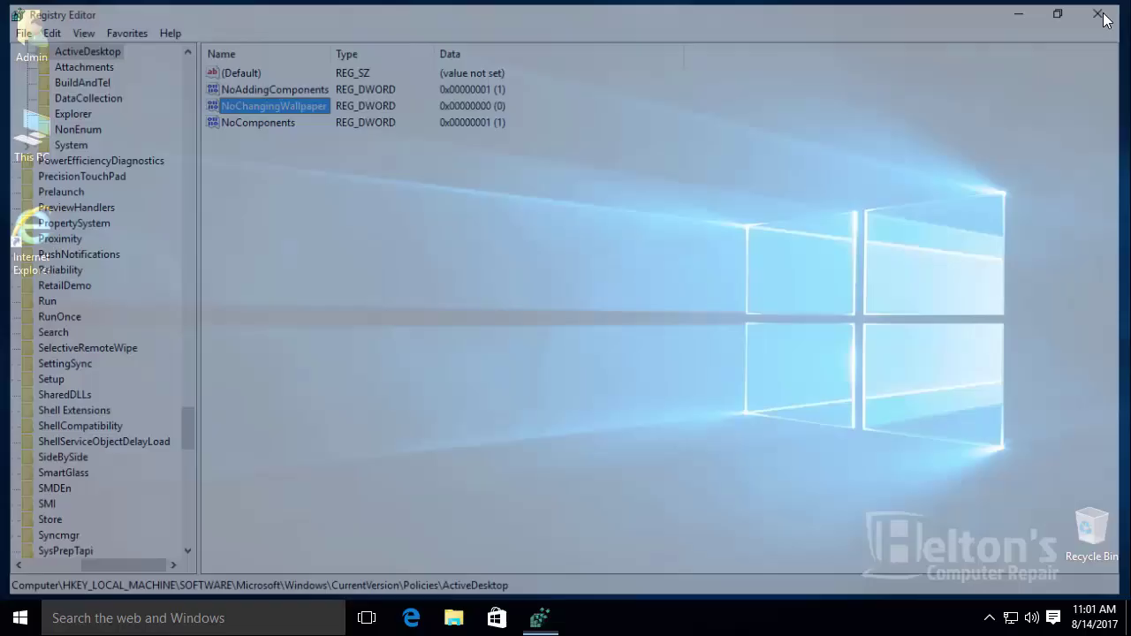
Check in the desktop's personalization settings whether the background options are available with the registry restriction off, closing Settings when done.
right_click(422, 195)
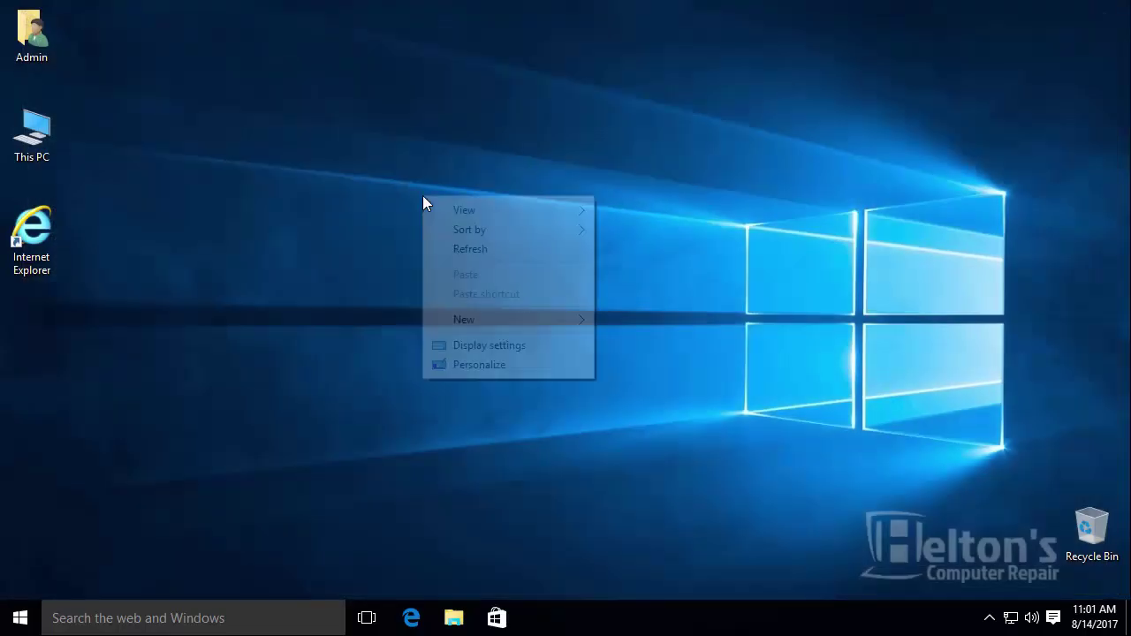
click(530, 364)
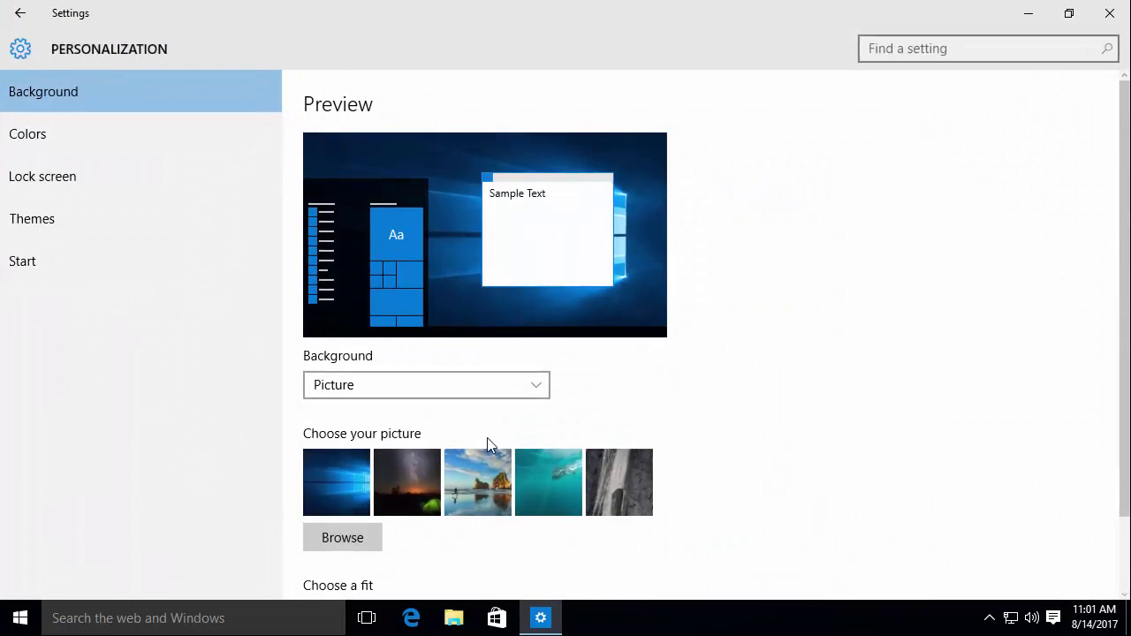
click(1110, 14)
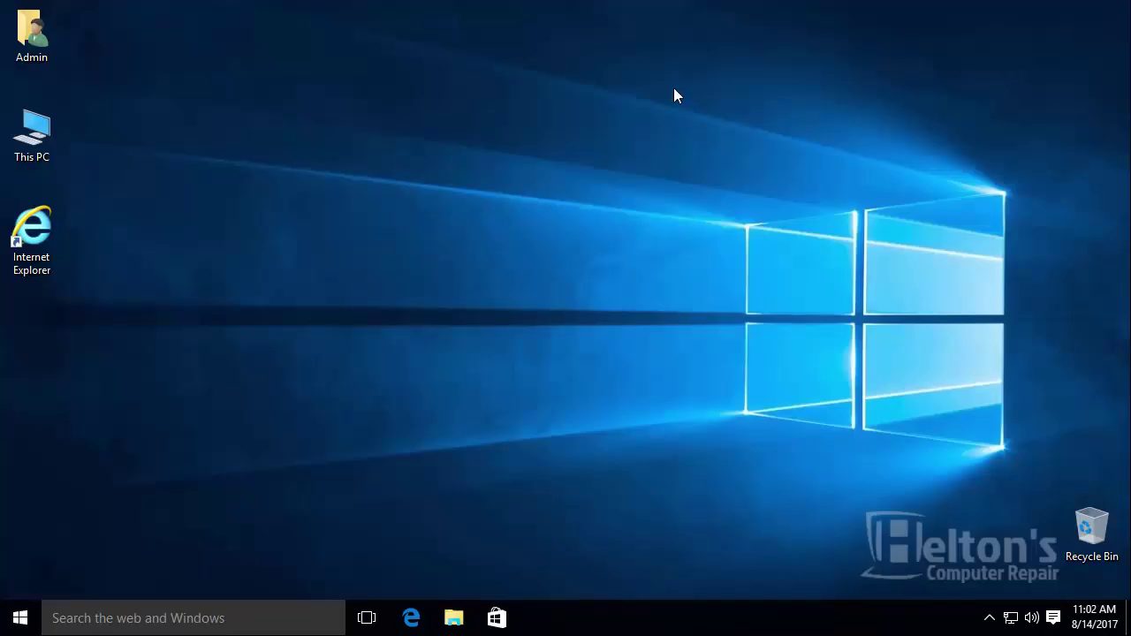